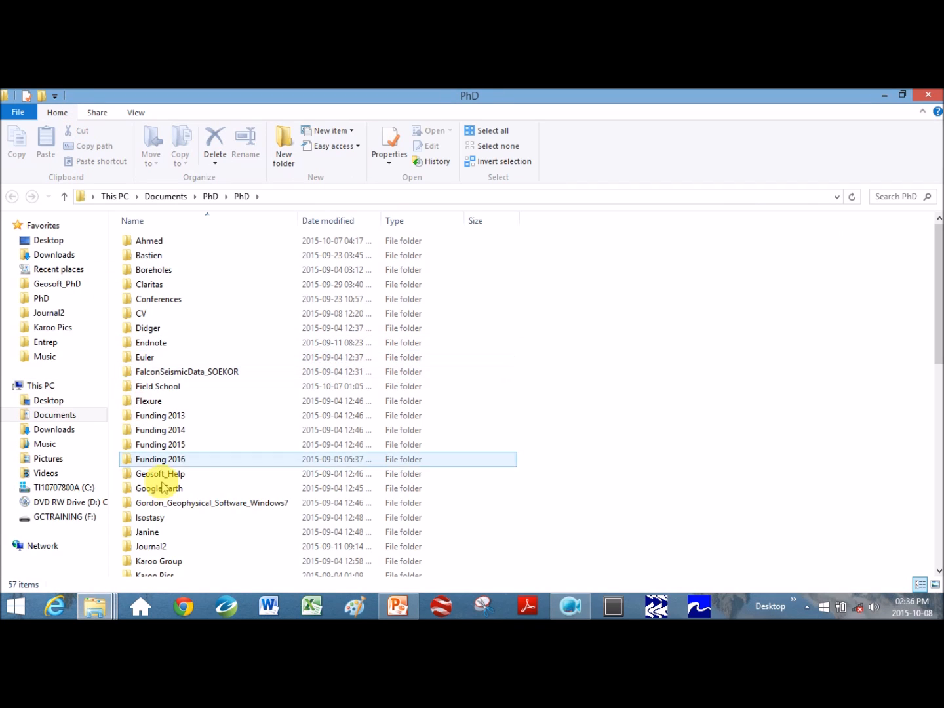
Step: Launch Mag2dc.exe from the mag2dc folder inside Gordon_Geophysical_Software_Windows7 and maximise its window
double_click(178, 504)
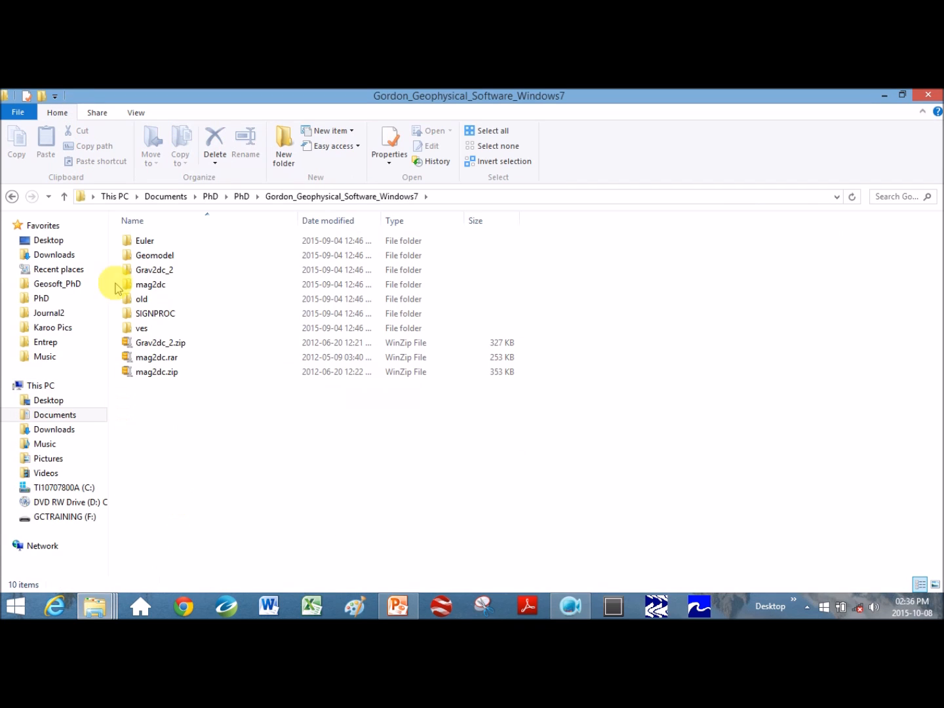
left_click(12, 197)
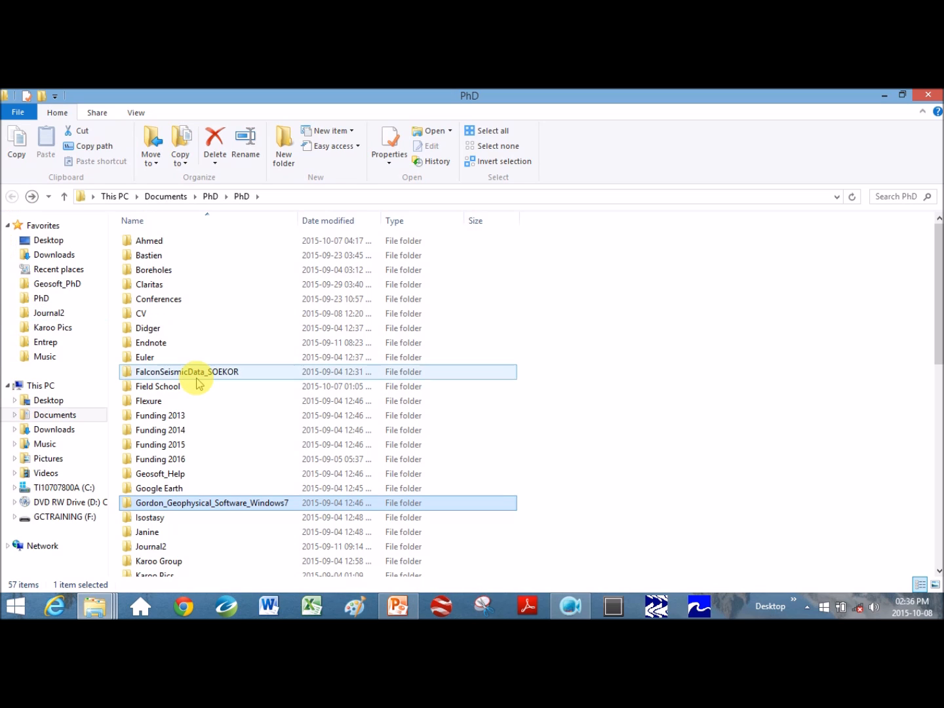
double_click(210, 503)
double_click(151, 287)
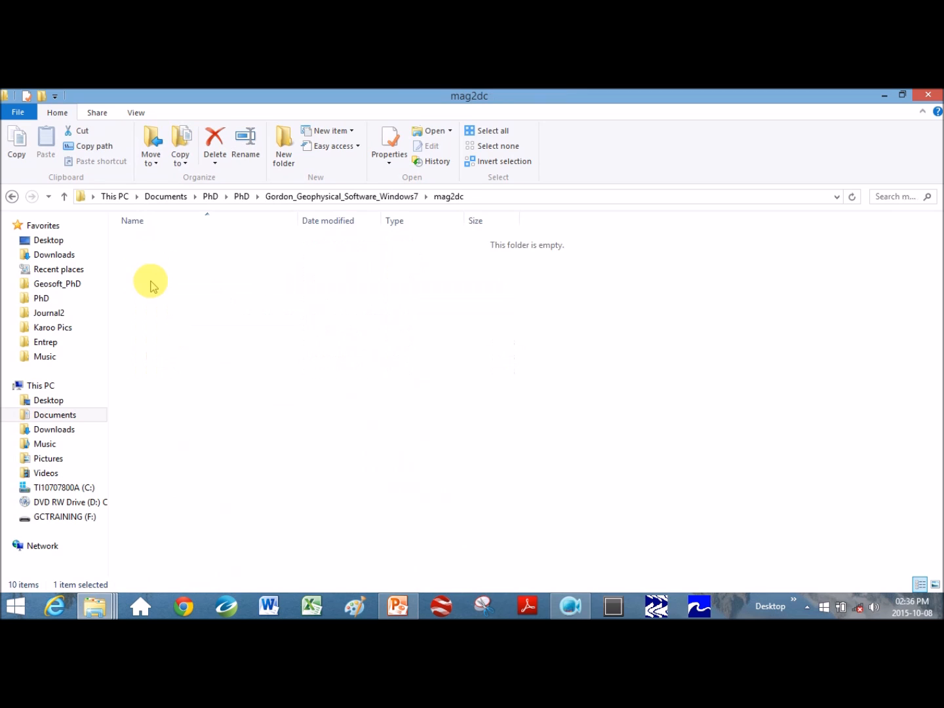
double_click(149, 331)
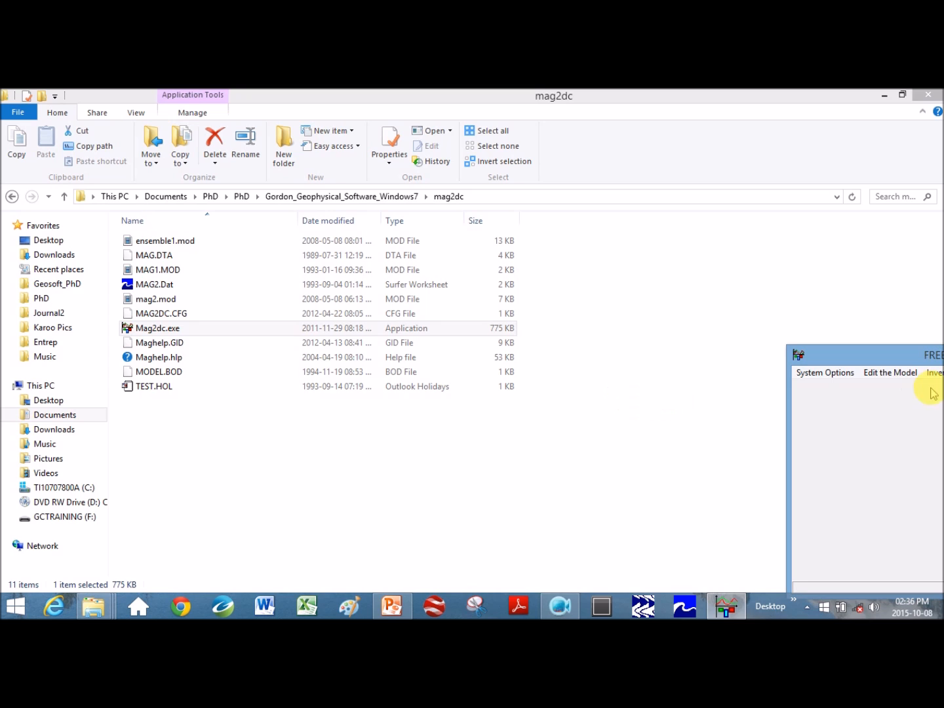
left_click_drag(893, 354, 257, 92)
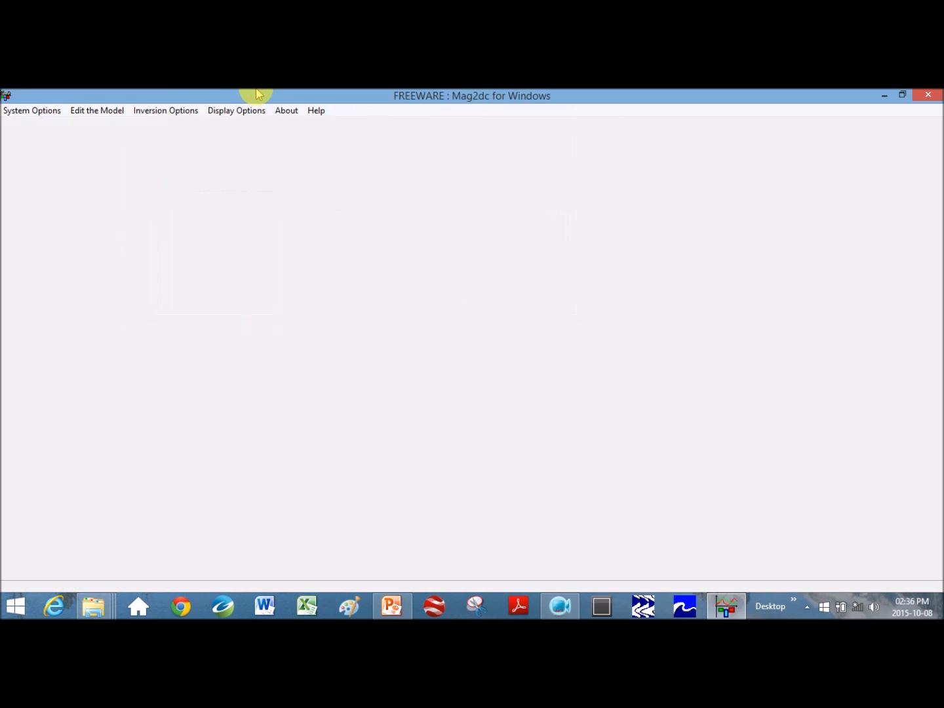
Step: Begin a new model and set its maximum display depth to 200, keeping the default geomagnetic field parameters
left_click(43, 113)
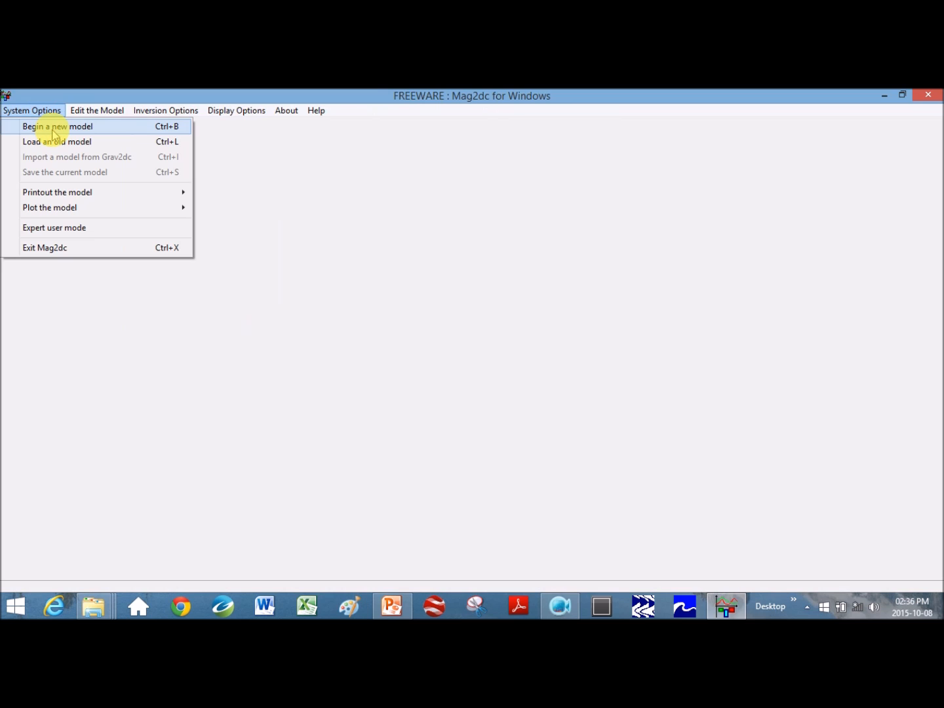
left_click(55, 127)
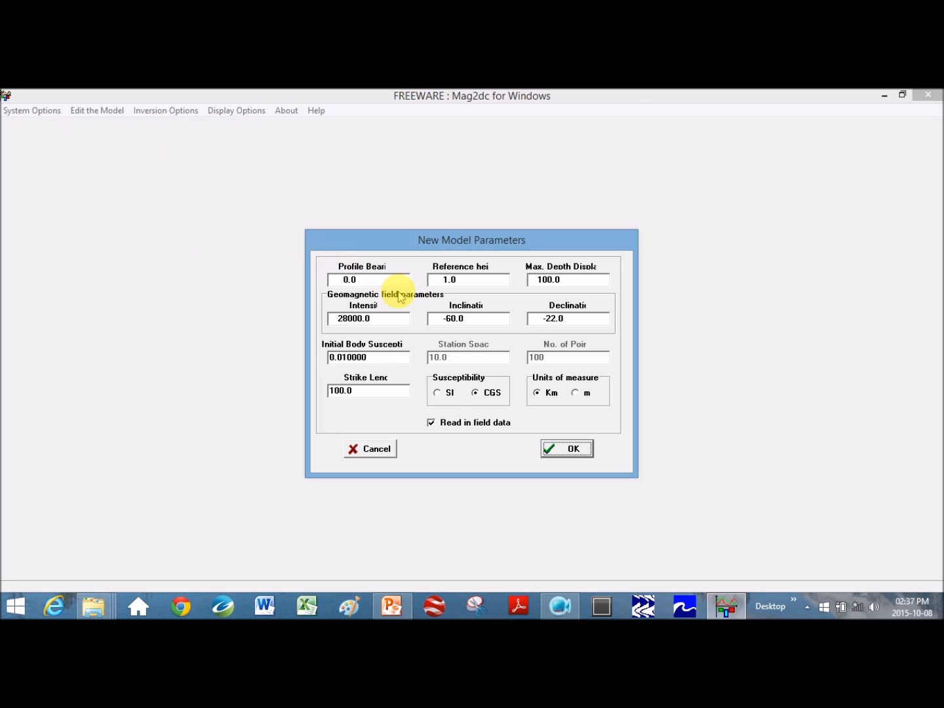
left_click(473, 279)
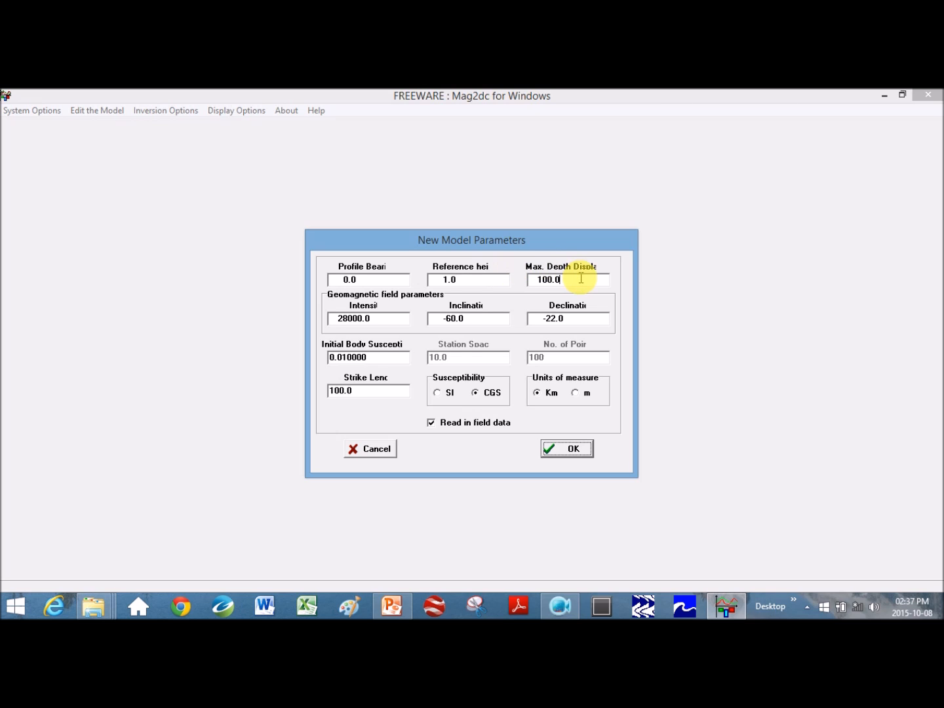
left_click_drag(575, 278, 504, 279)
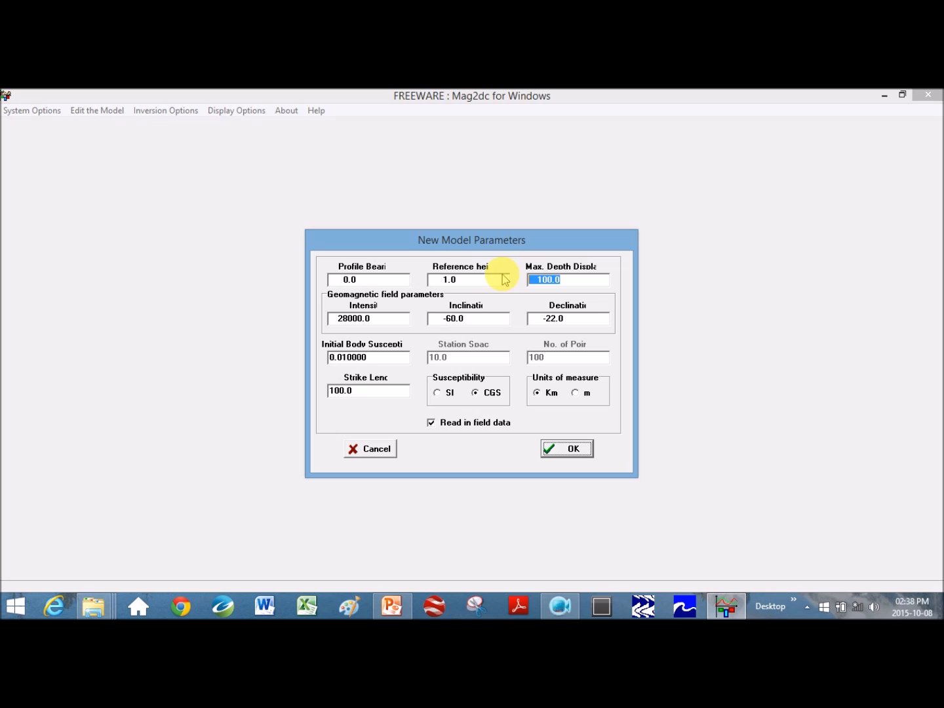
type("200")
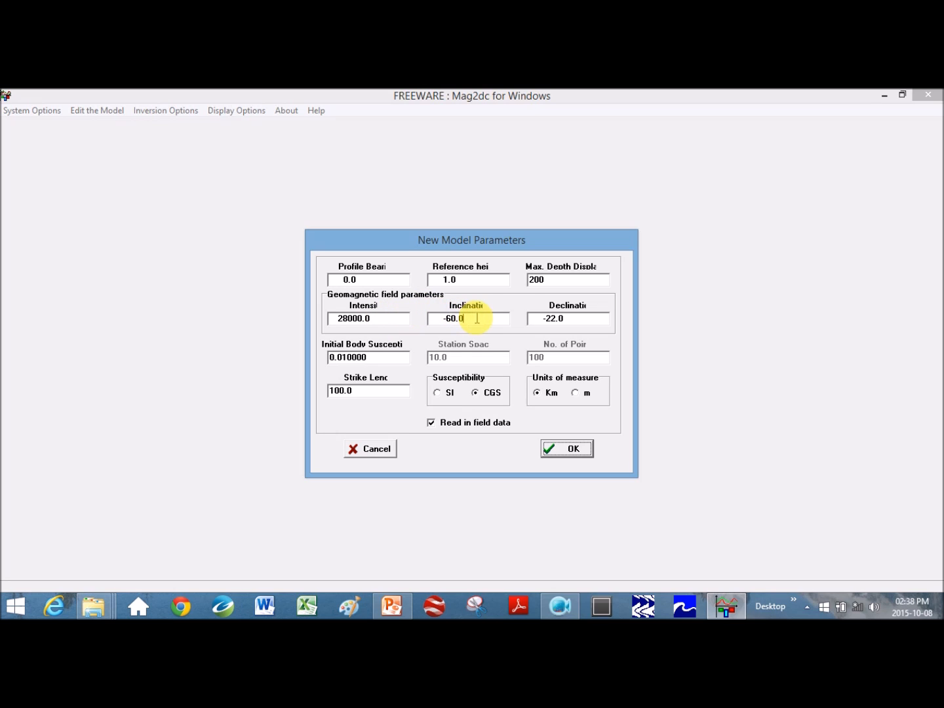
left_click(571, 319)
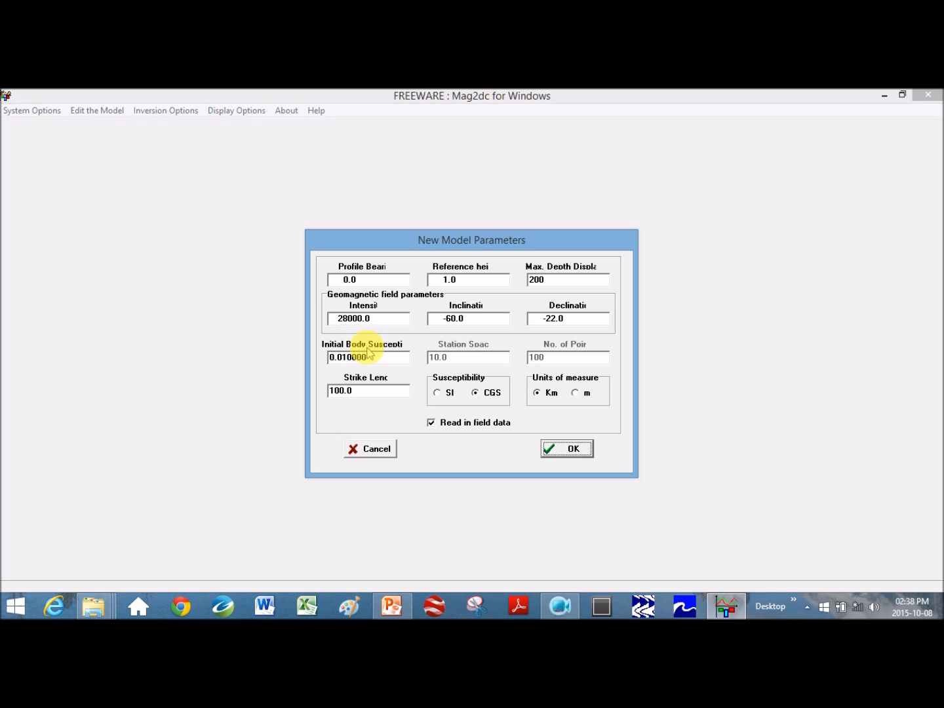
Step: Set the strike length to 1000, units to m and susceptibility to SI, and accept the new model parameters
left_click(339, 391)
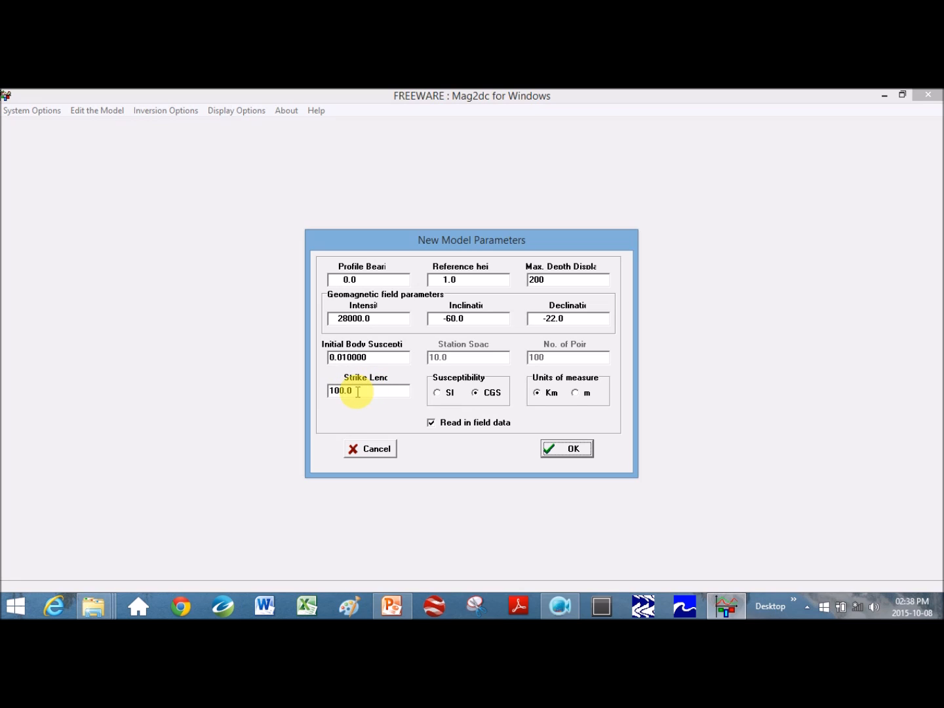
type("0")
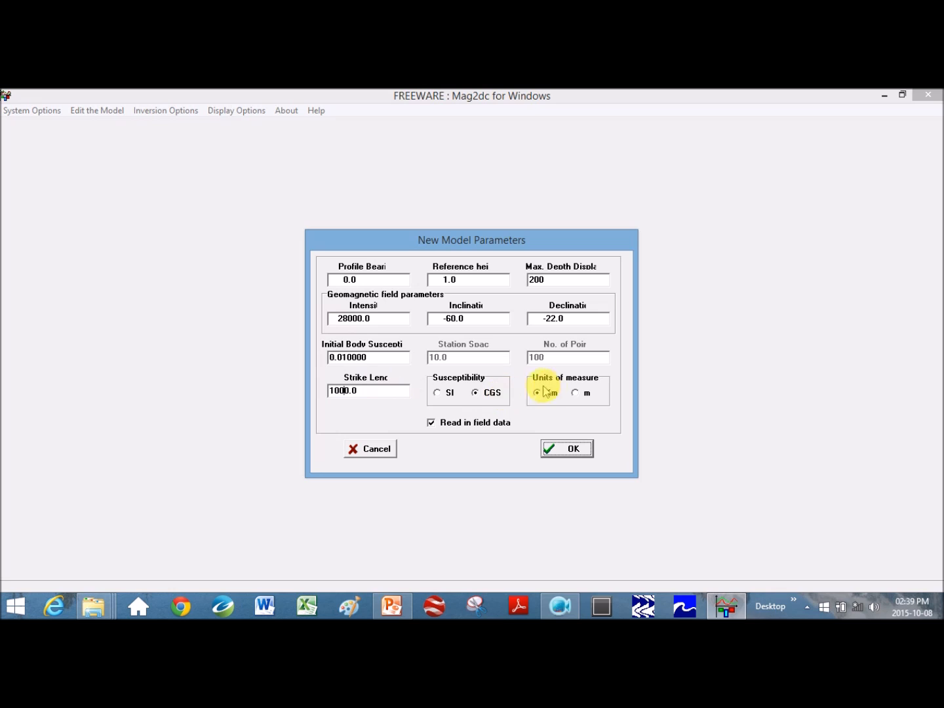
left_click(575, 393)
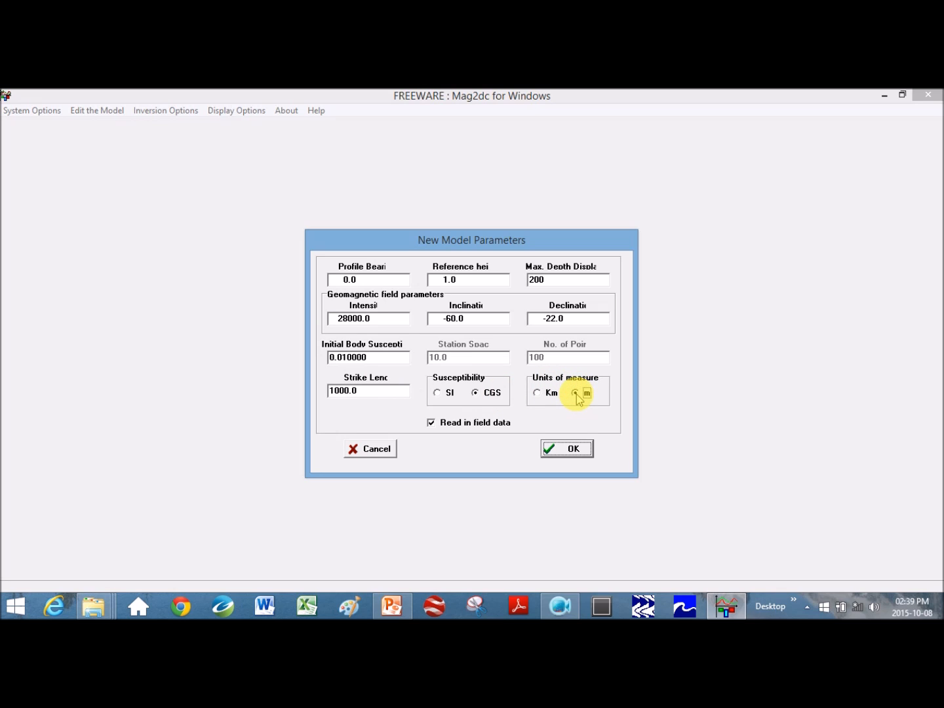
left_click(437, 393)
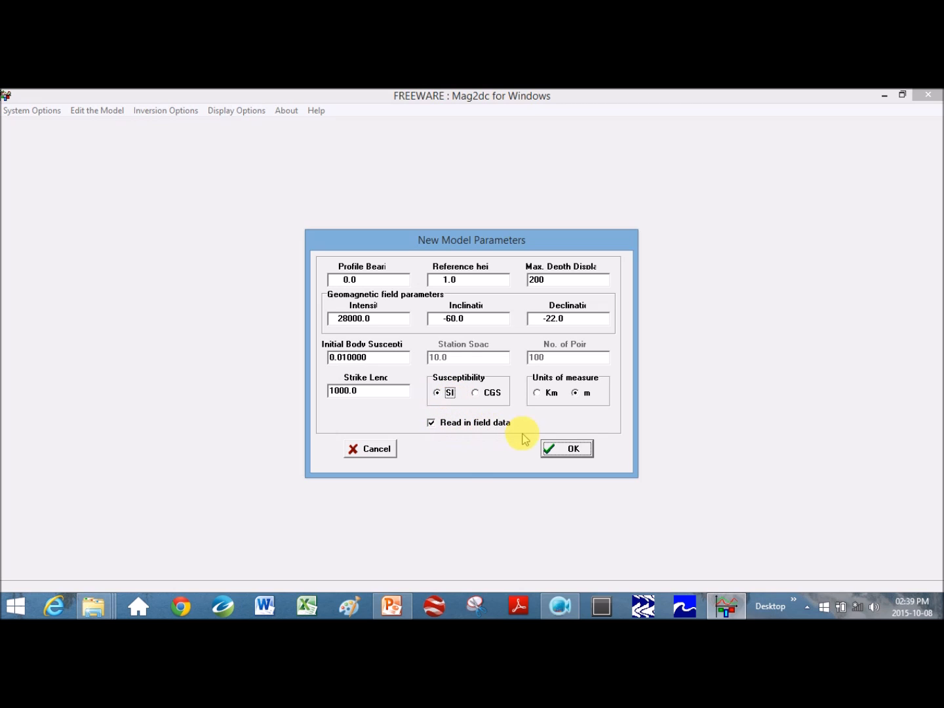
left_click(558, 451)
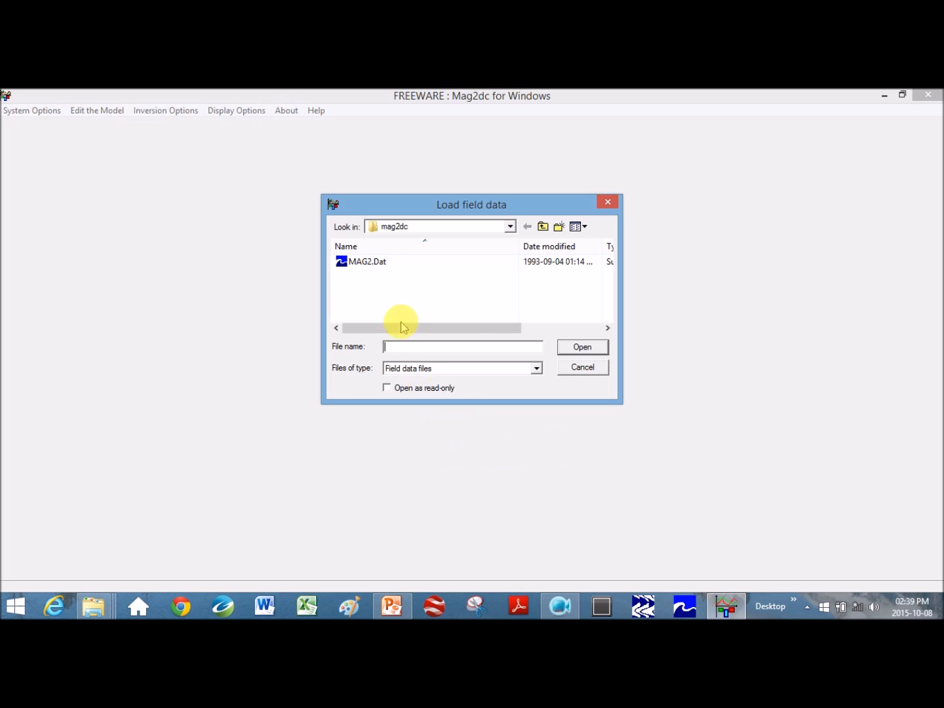
Step: Load MAG2.Dat as the field data for the new model
left_click(381, 265)
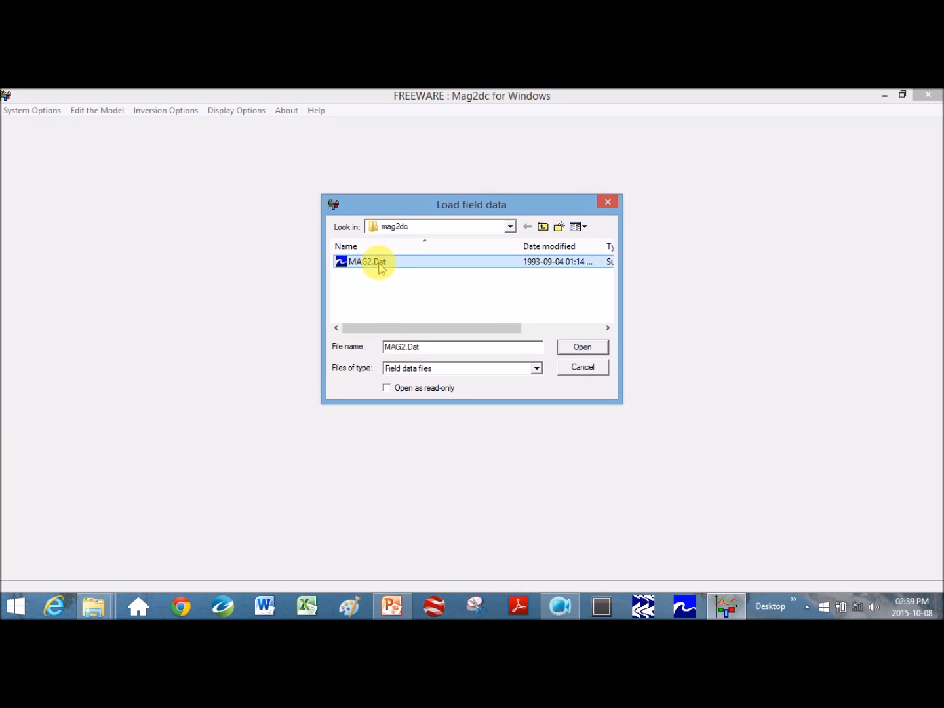
left_click(580, 346)
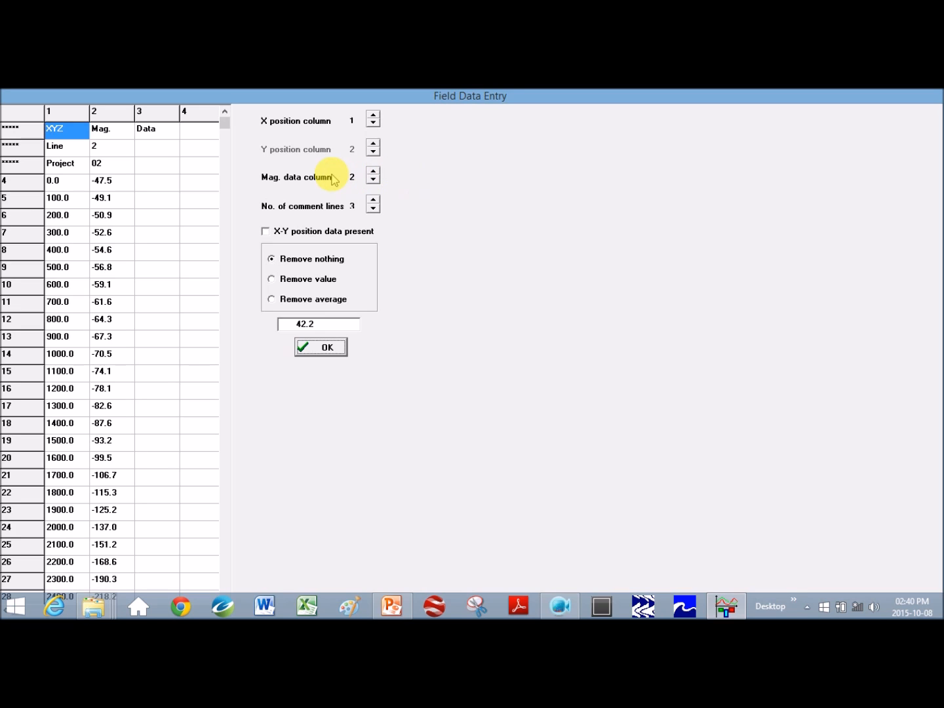
key("super+c")
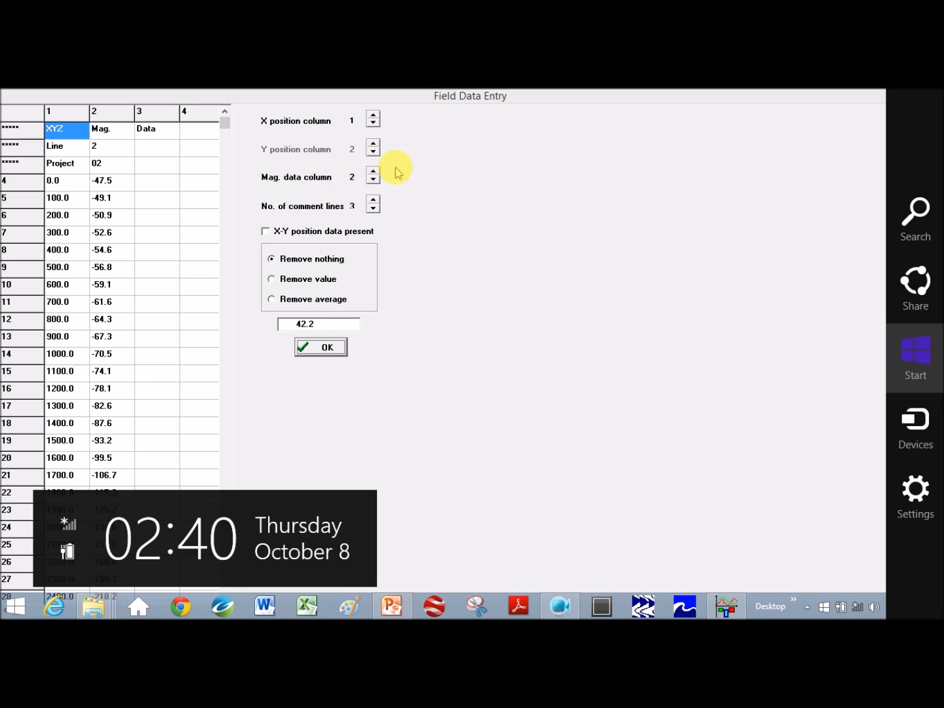
left_click(496, 176)
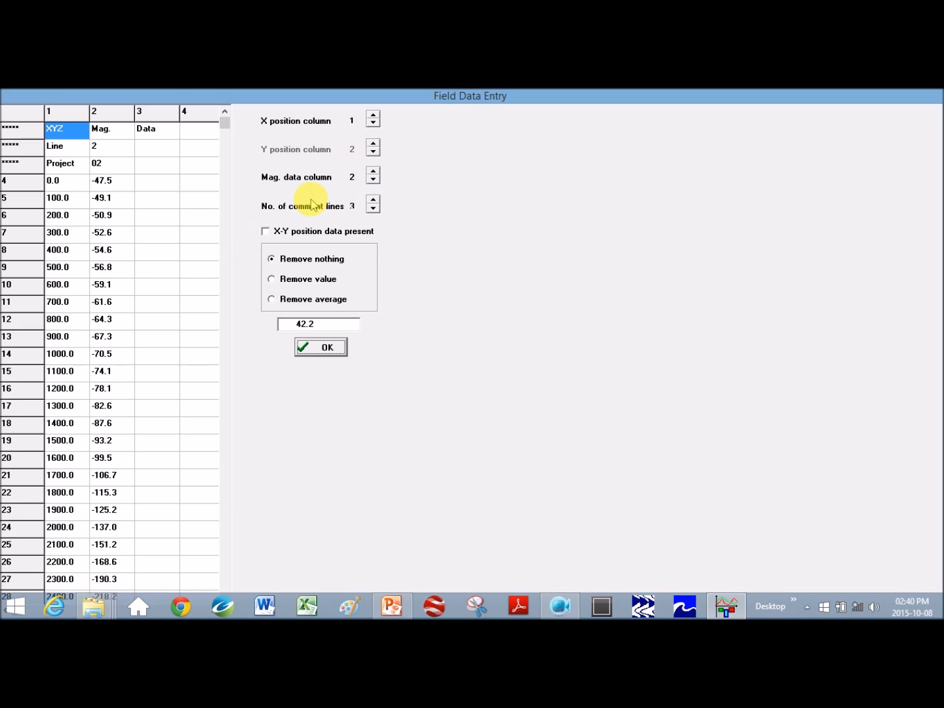
Step: Set the number of comment lines to 3 and accept the field data with the Remove nothing option
left_click(379, 209)
left_click(378, 209)
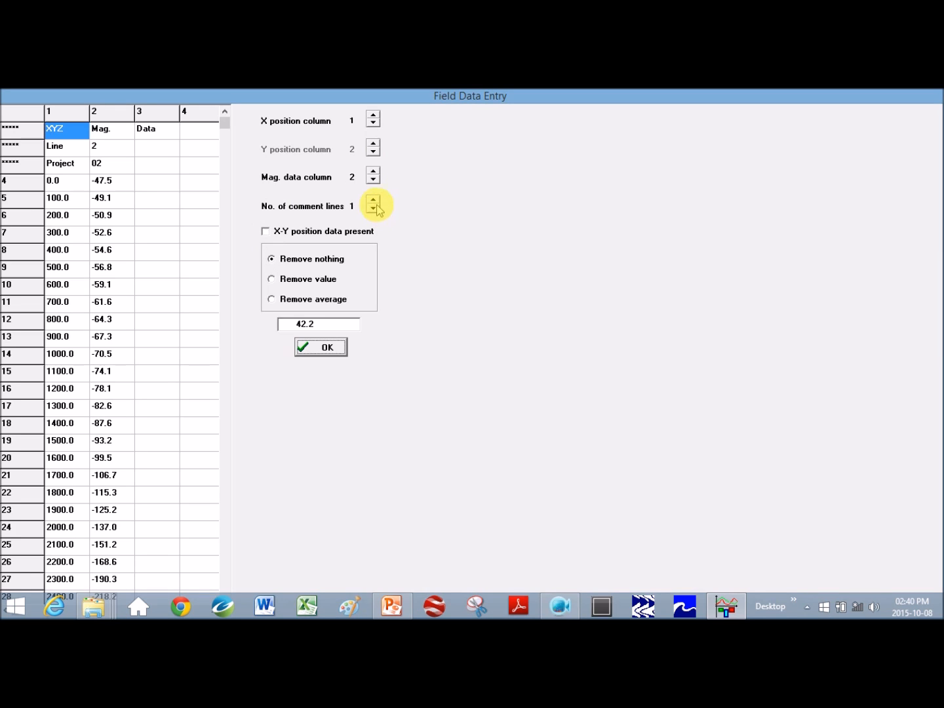
double_click(377, 198)
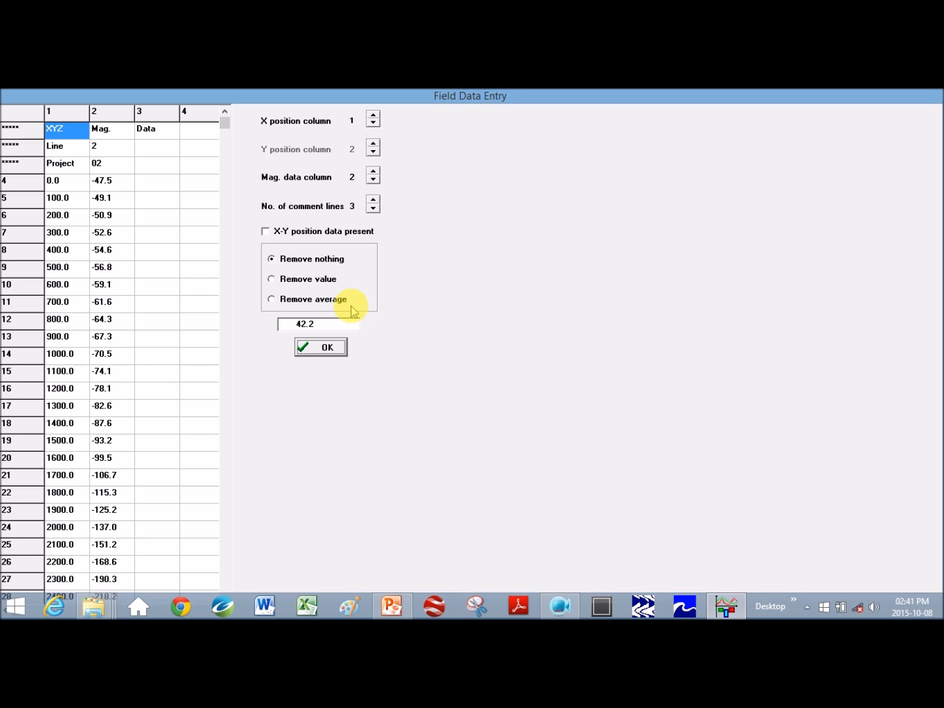
left_click(321, 347)
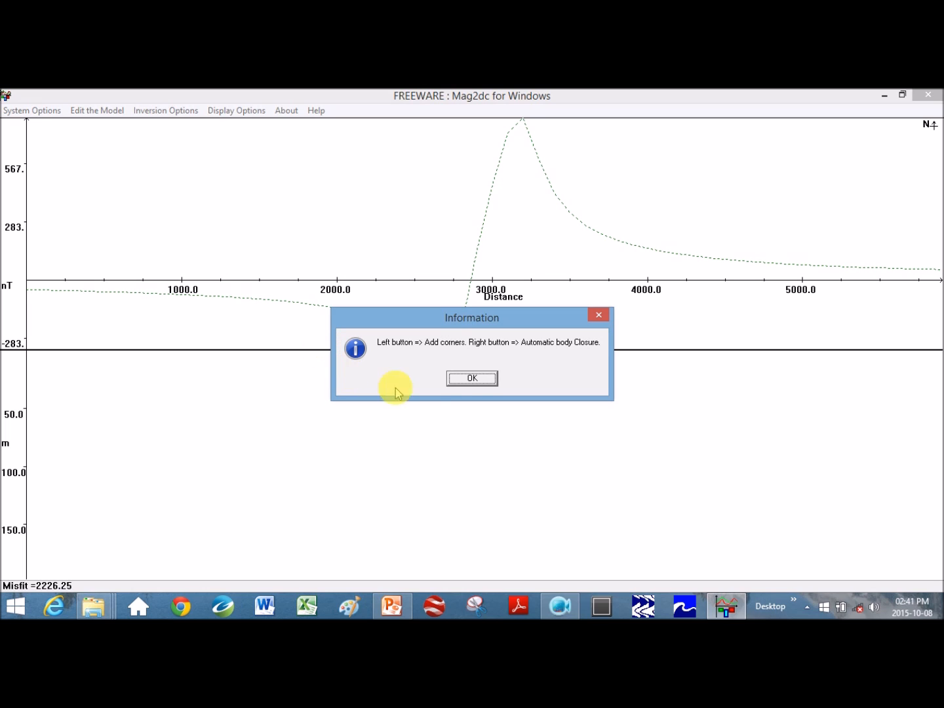
Step: Draw a thin four-corner body, its top about 8 m deep between about 2917 and 3077, its base about 197 m deep
left_click(472, 378)
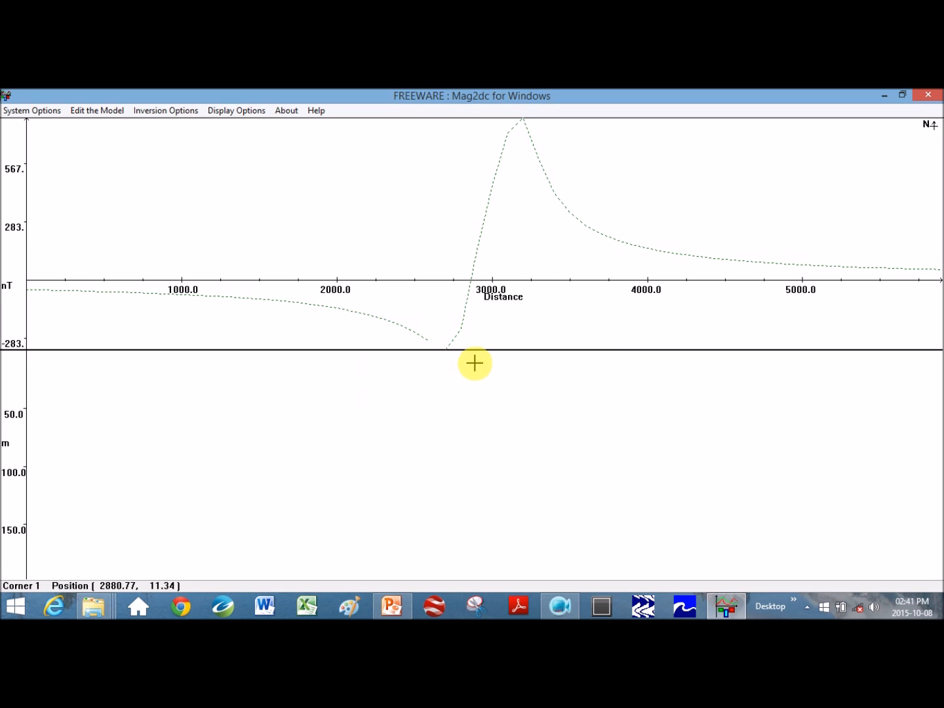
left_click(479, 359)
left_click(503, 360)
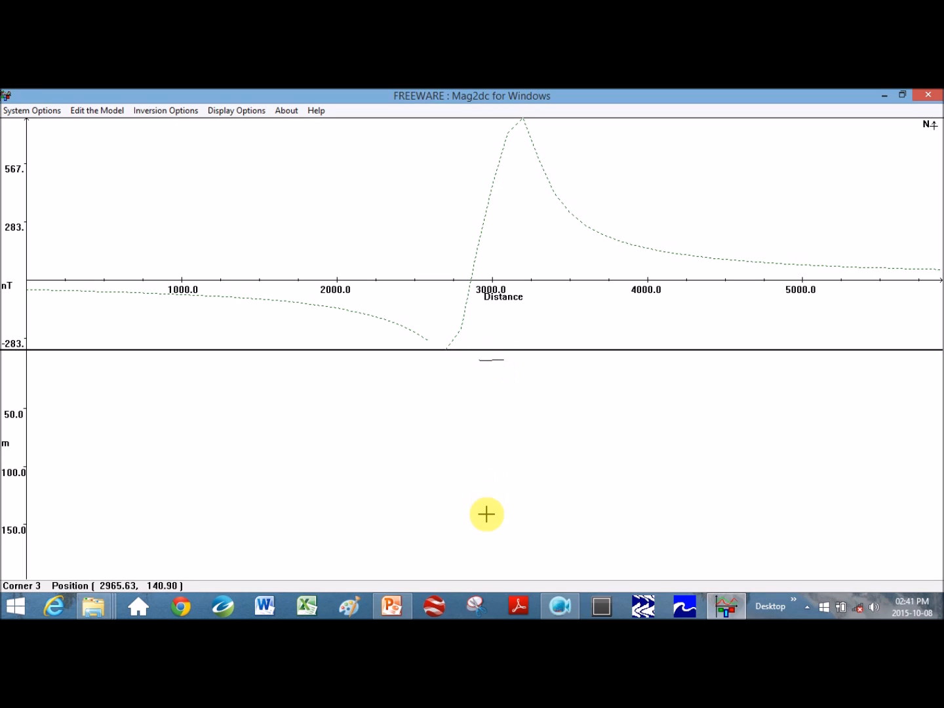
left_click(515, 578)
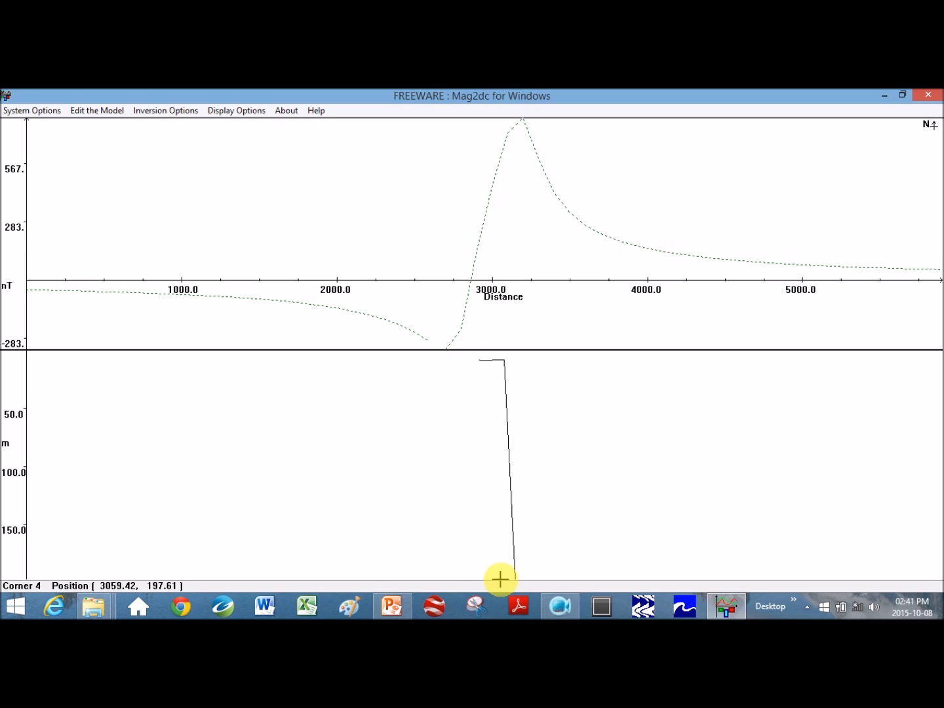
left_click(497, 579)
right_click(497, 579)
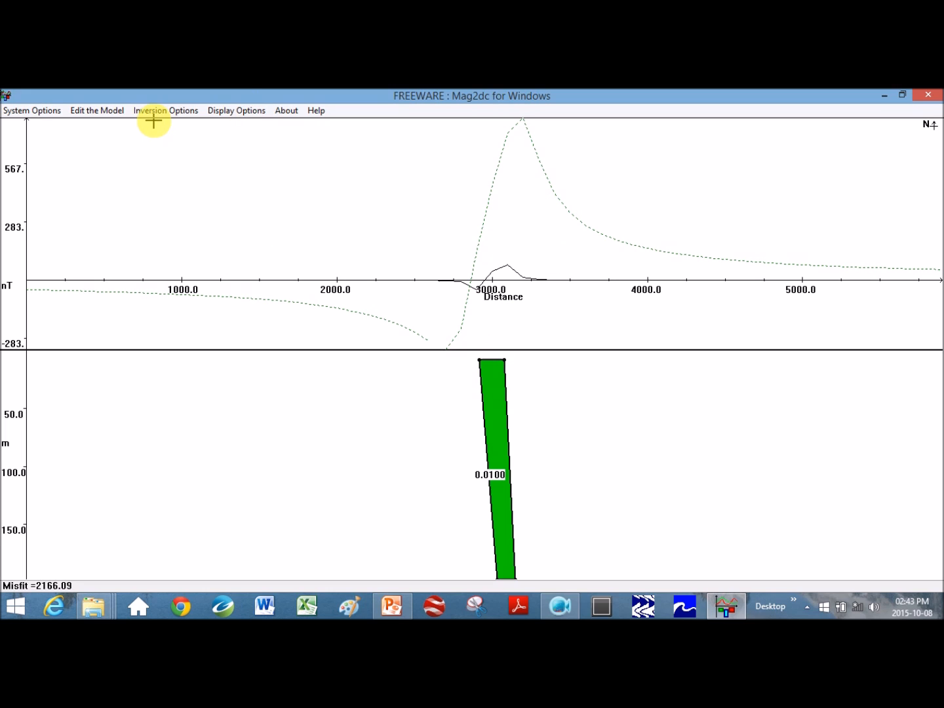
Step: Numerically change corner 1 of body 1 to horizontal position 2995 and depth 4
left_click(76, 112)
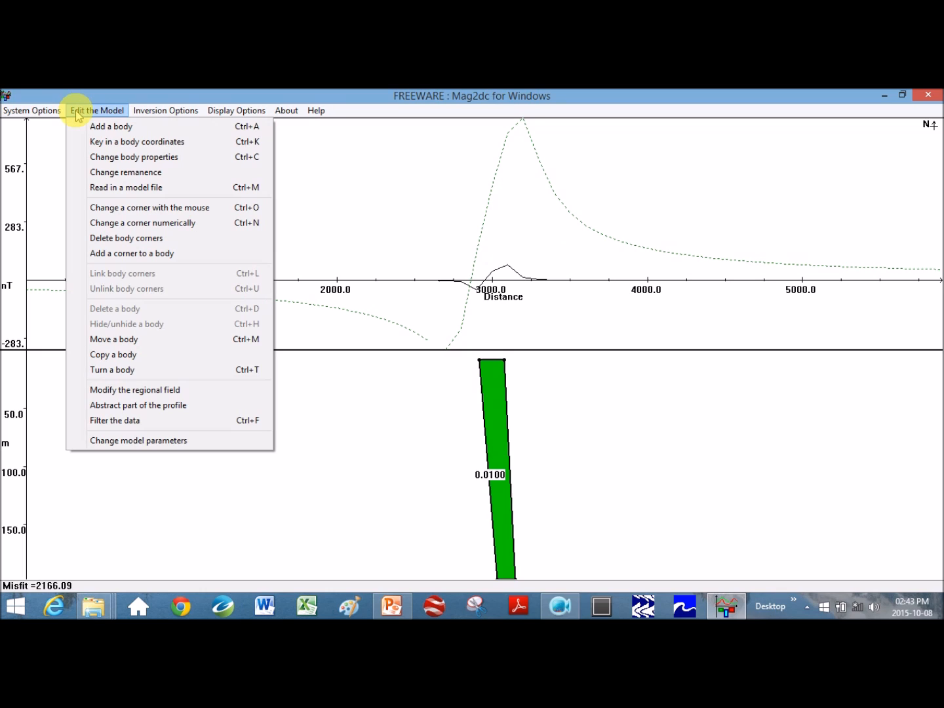
left_click(122, 225)
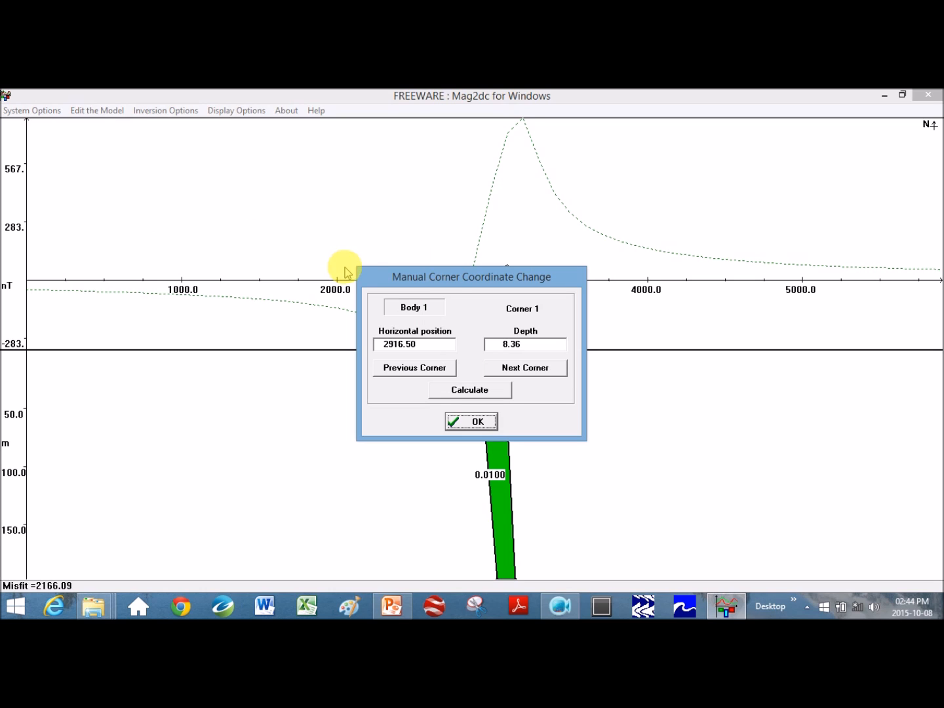
left_click_drag(453, 277, 278, 336)
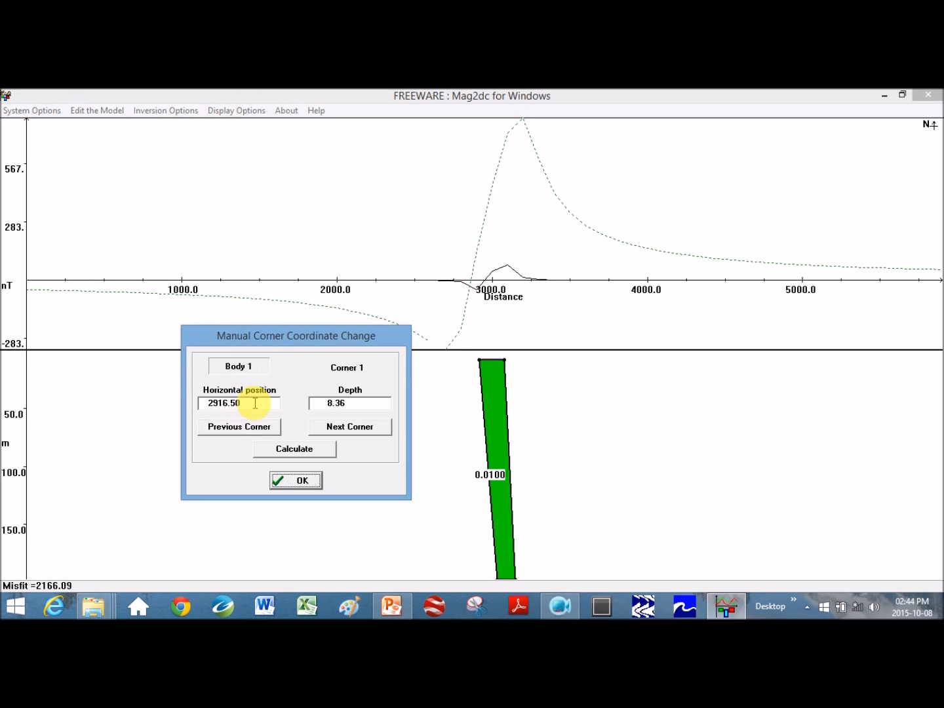
left_click_drag(253, 403, 208, 407)
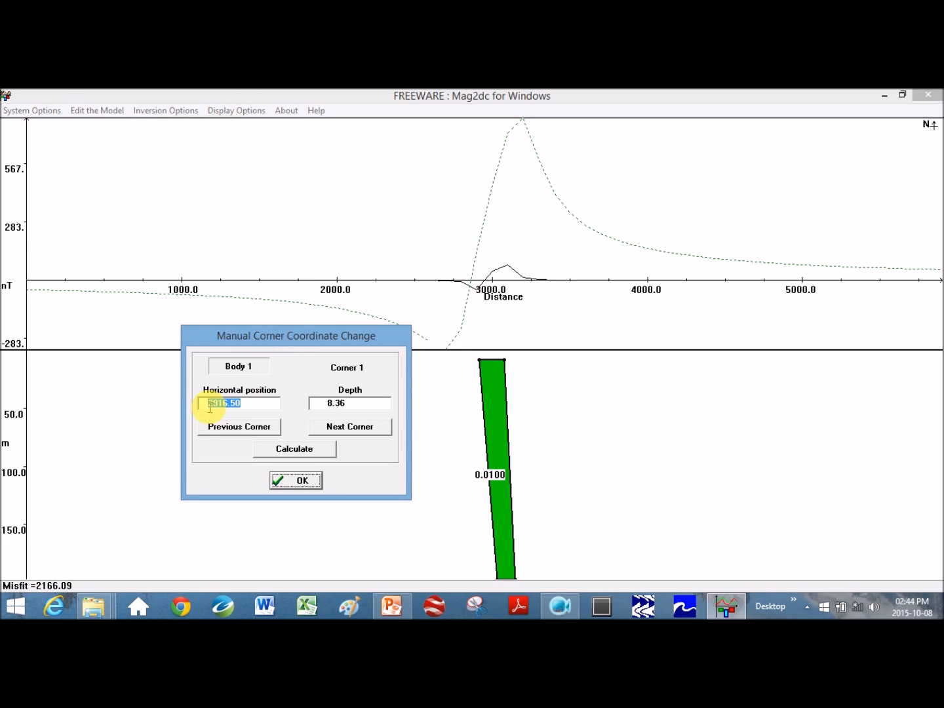
type("295")
key("BackSpace")
type("95")
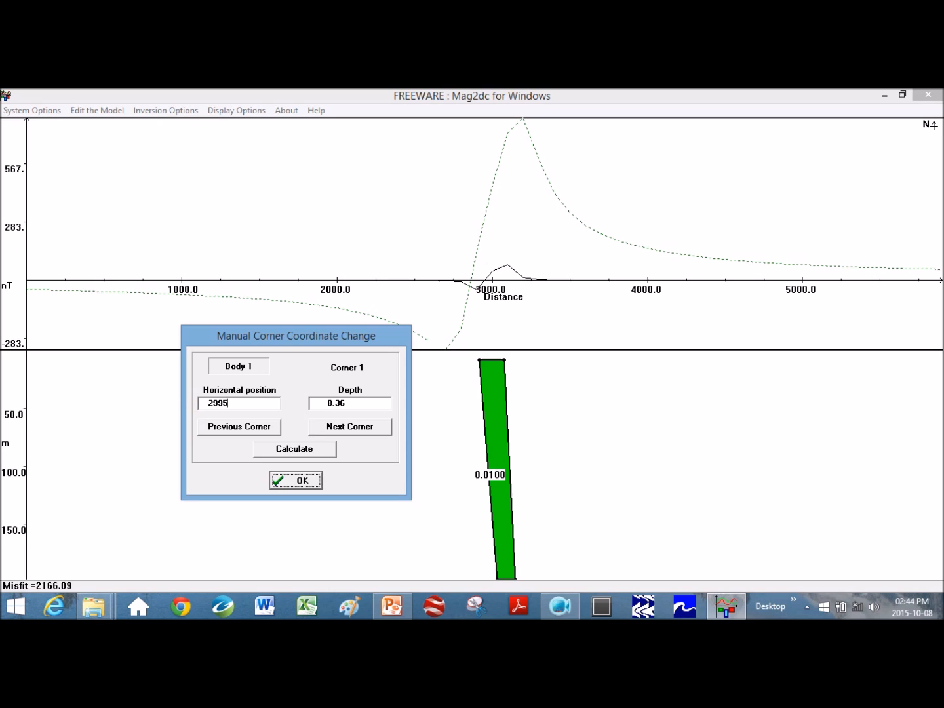
key("Tab")
type("4")
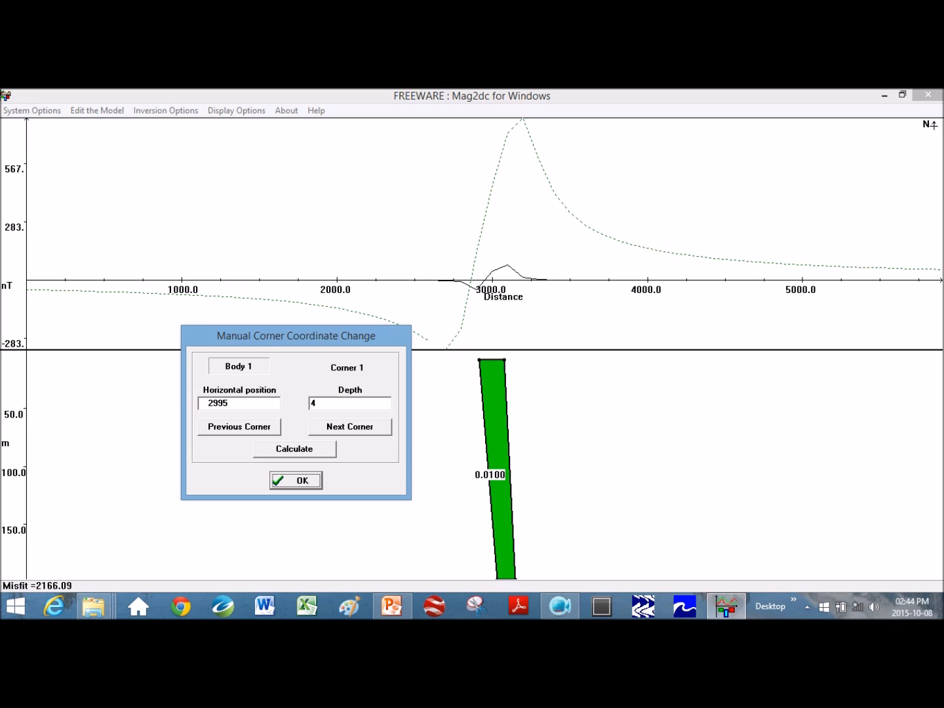
Step: Set corner 2 of body 1 to horizontal position 3005 and depth 4
left_click(350, 429)
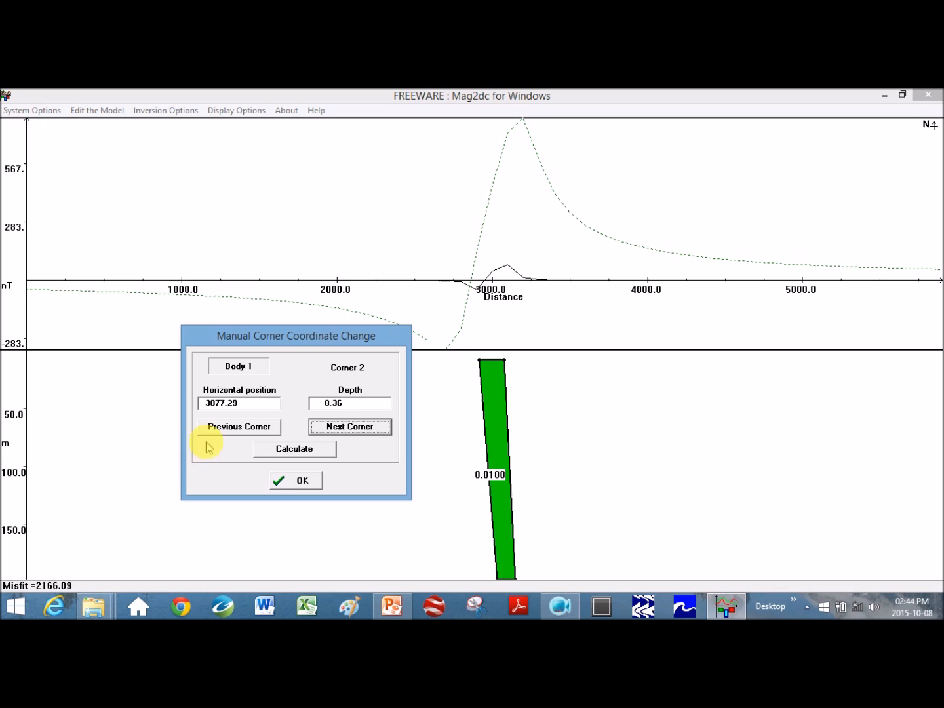
left_click(256, 401)
key("BackSpace")
key("BackSpace")
key("BackSpace")
key("BackSpace")
key("BackSpace")
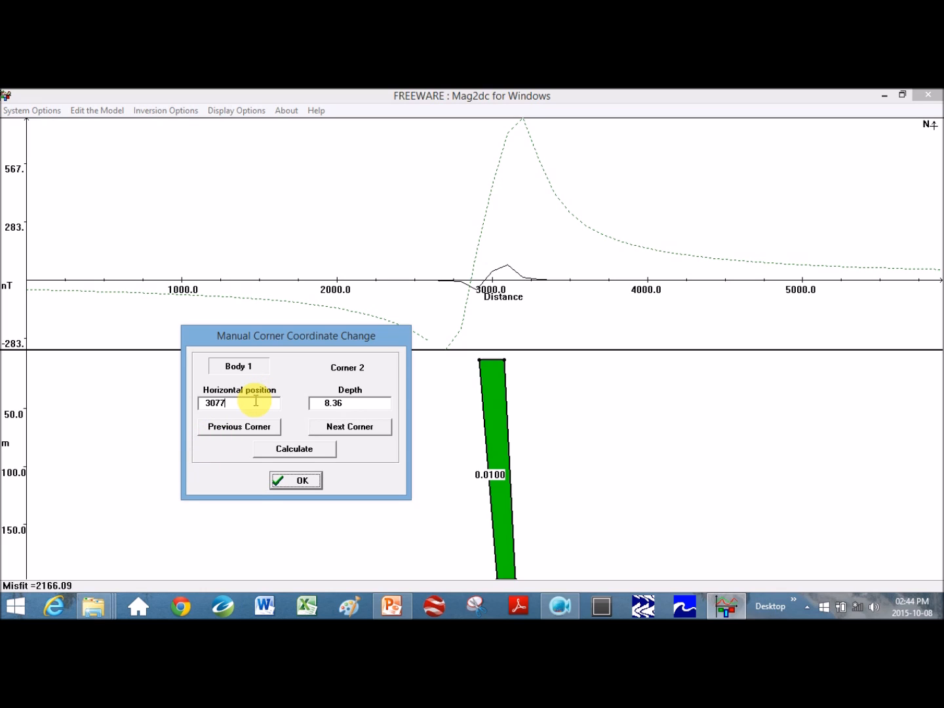
type("05")
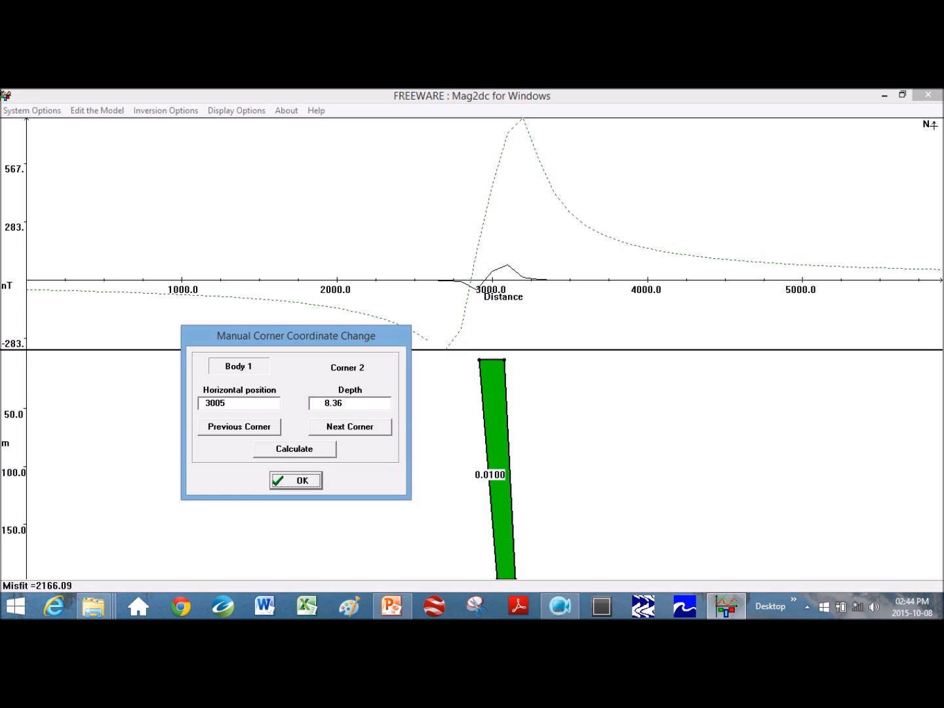
double_click(362, 403)
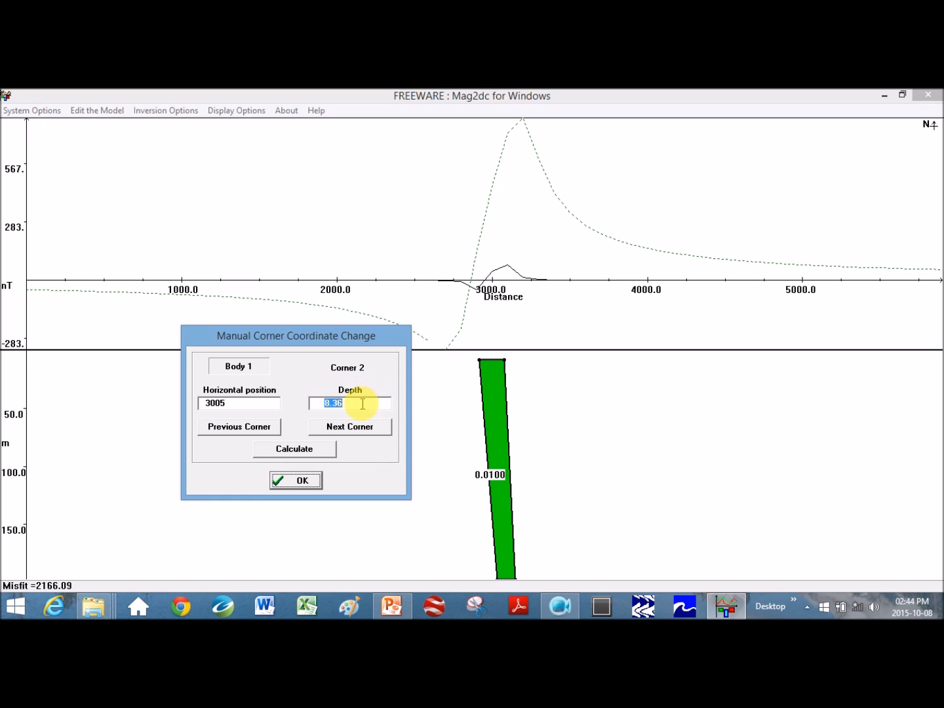
type("4")
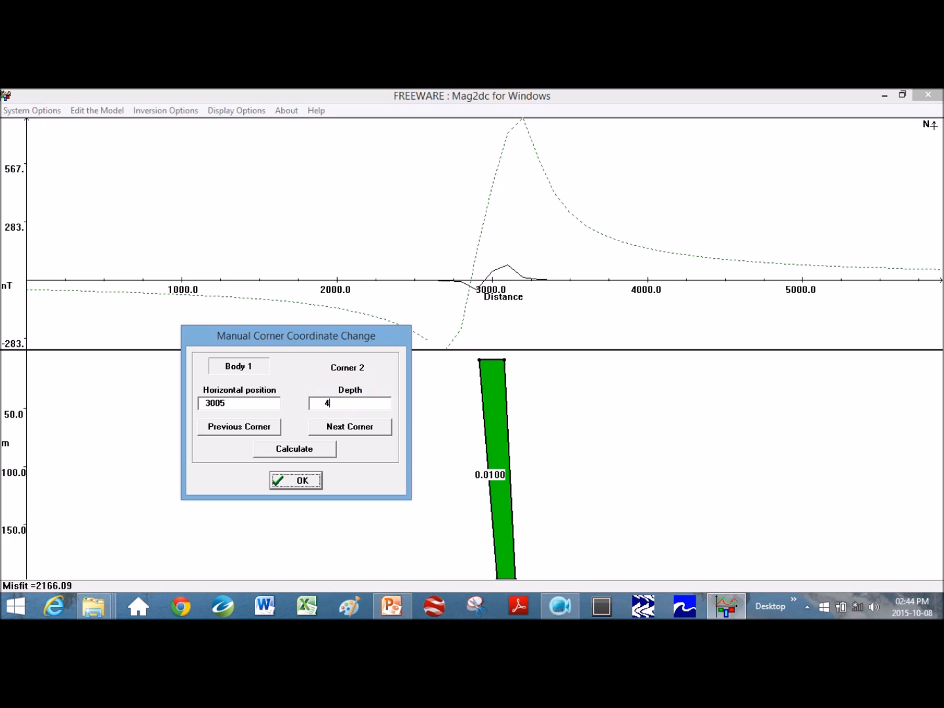
Step: Set corner 3 of body 1 to horizontal position 3005 and depth 1000
left_click(360, 432)
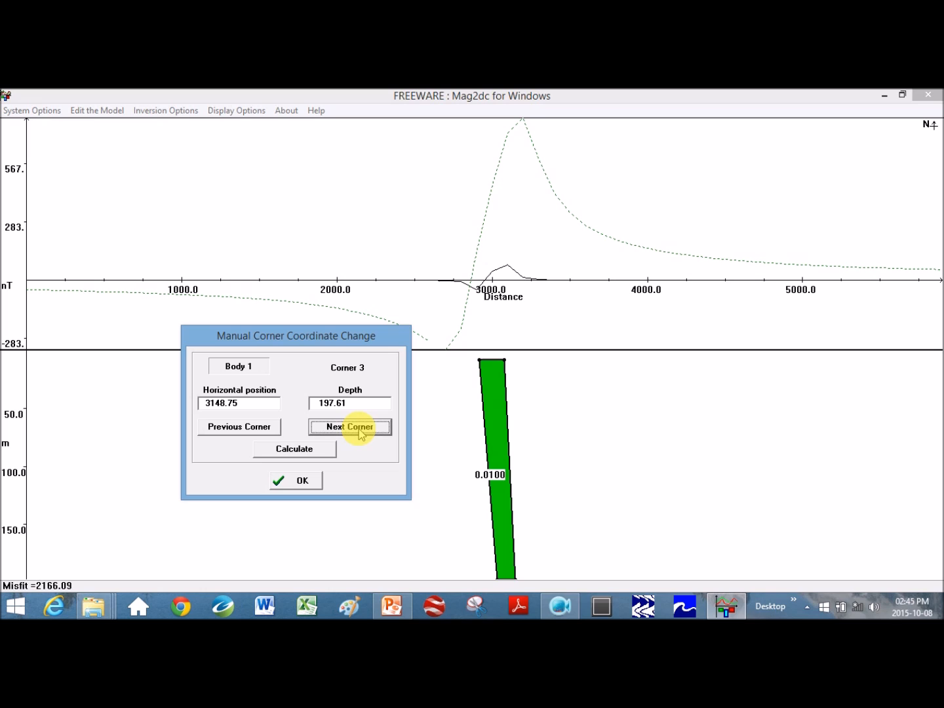
left_click_drag(262, 401, 207, 405)
type("3005")
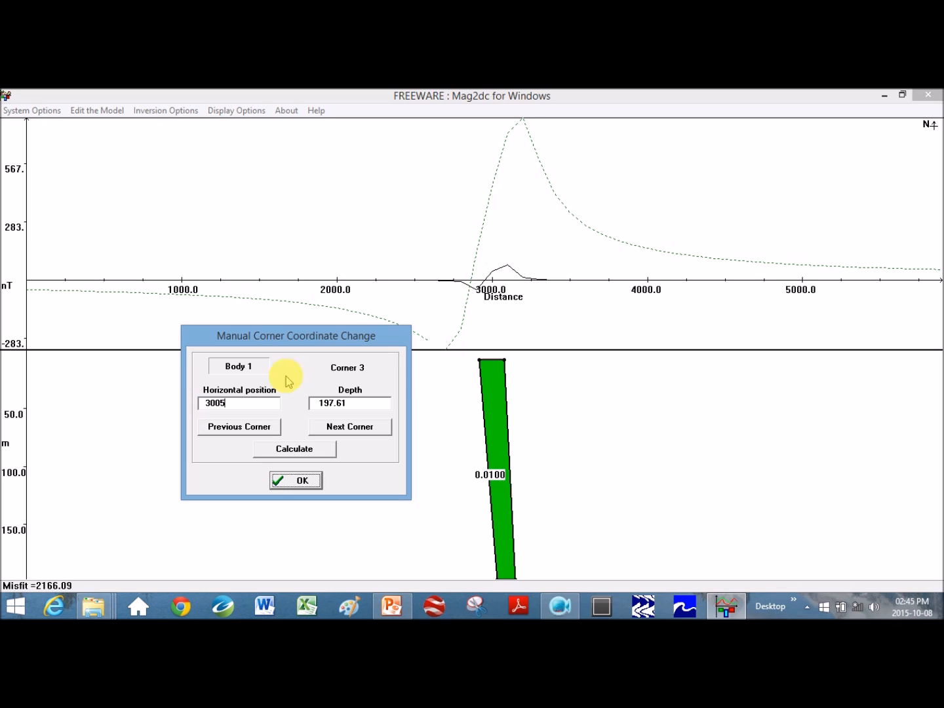
left_click_drag(358, 405, 268, 405)
type("1000")
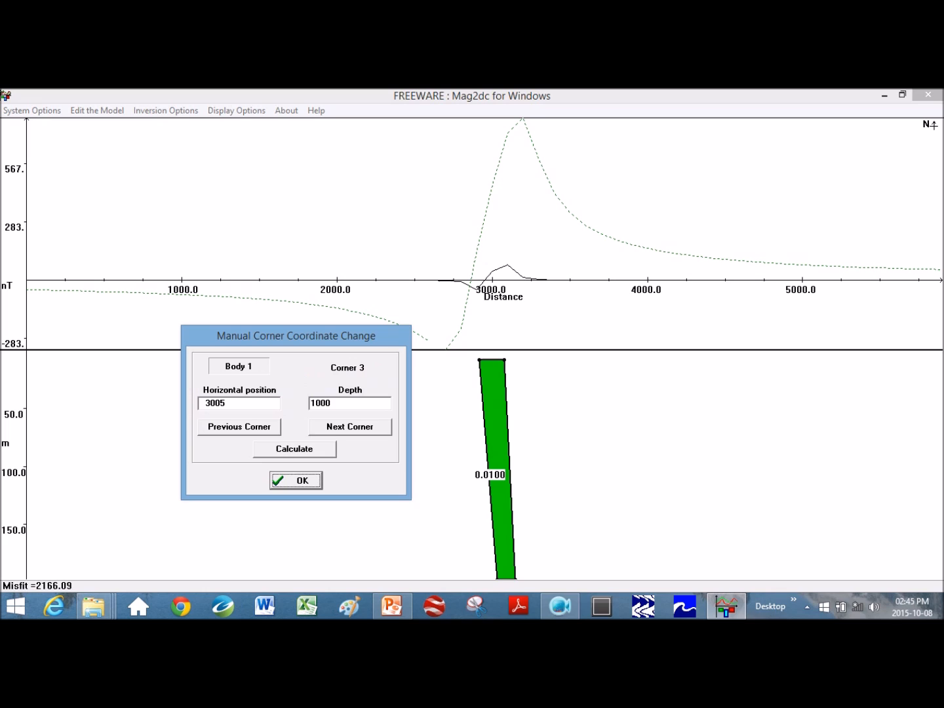
Step: Set corner 4 of body 1 to horizontal position 2995 and depth 1000, then recalculate and accept the corner changes
left_click(366, 433)
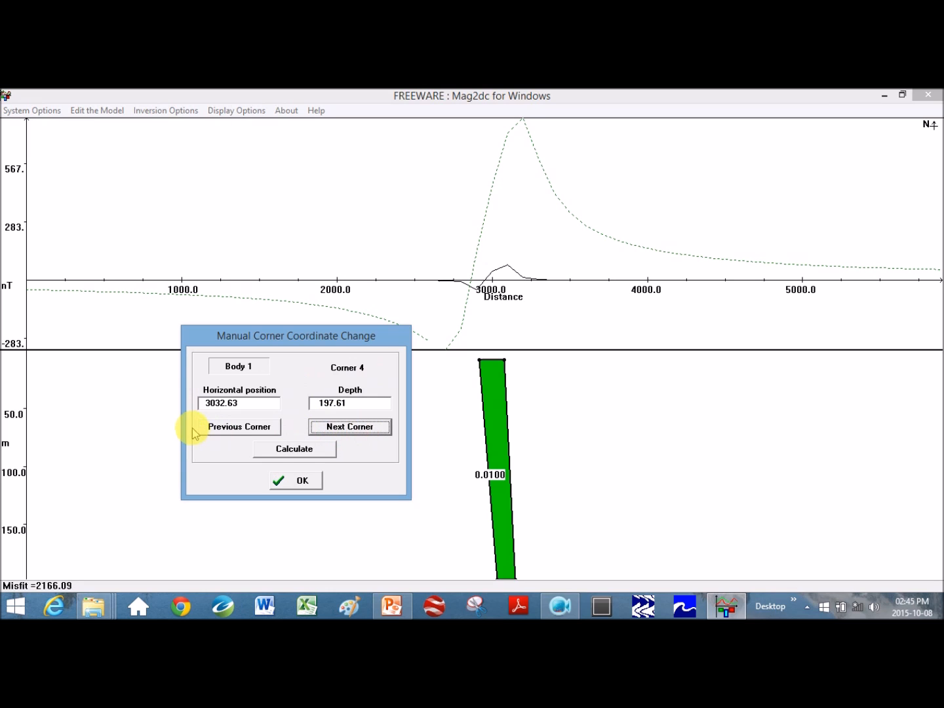
left_click(249, 401)
left_click_drag(249, 402, 144, 403)
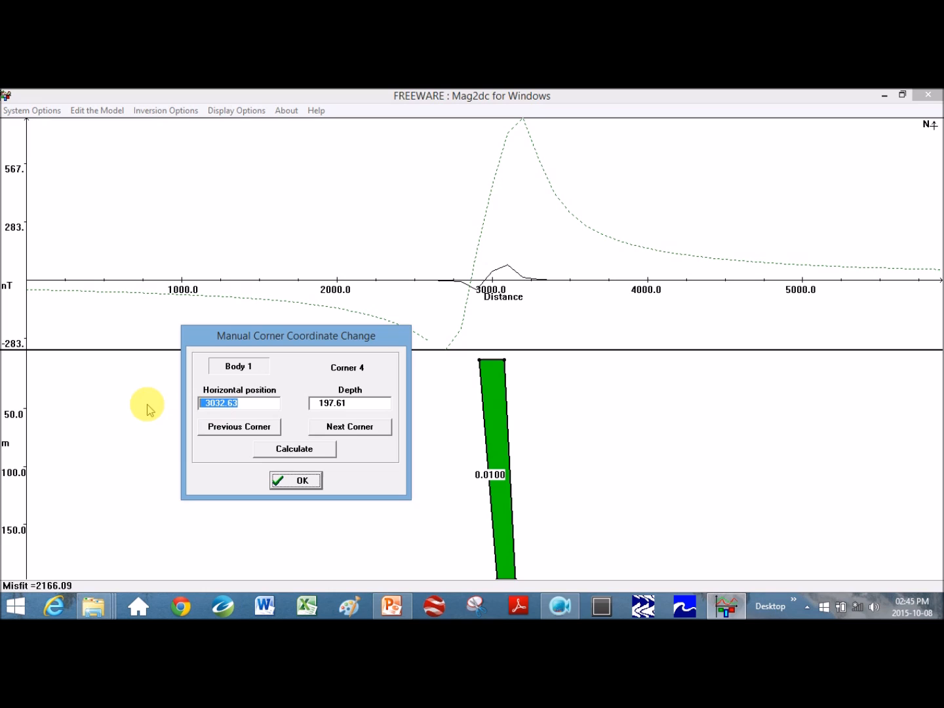
type("2995")
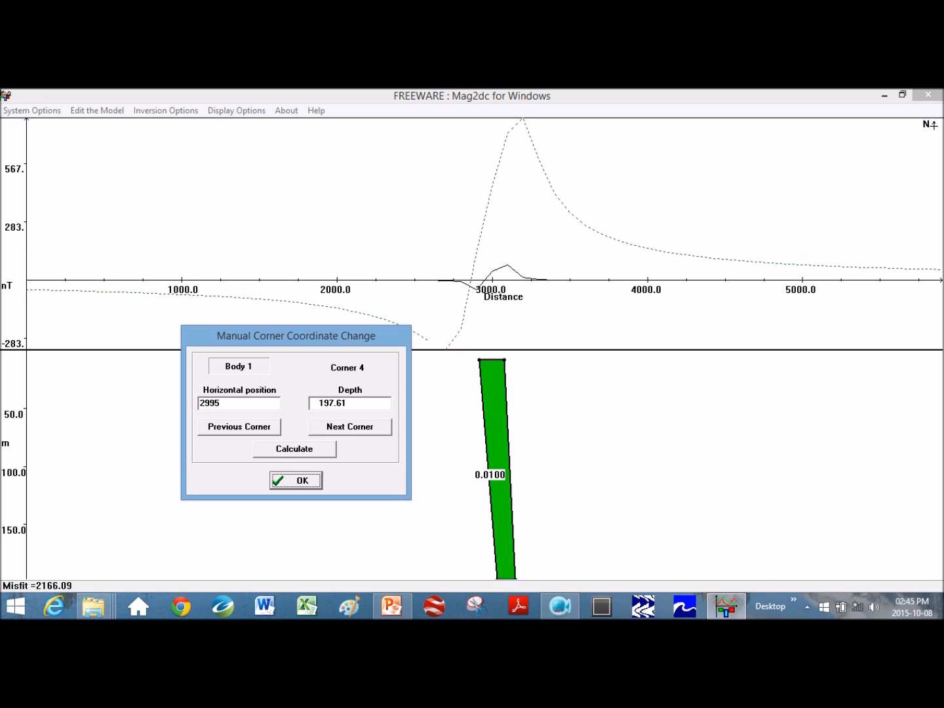
left_click_drag(358, 405, 263, 391)
type("1000")
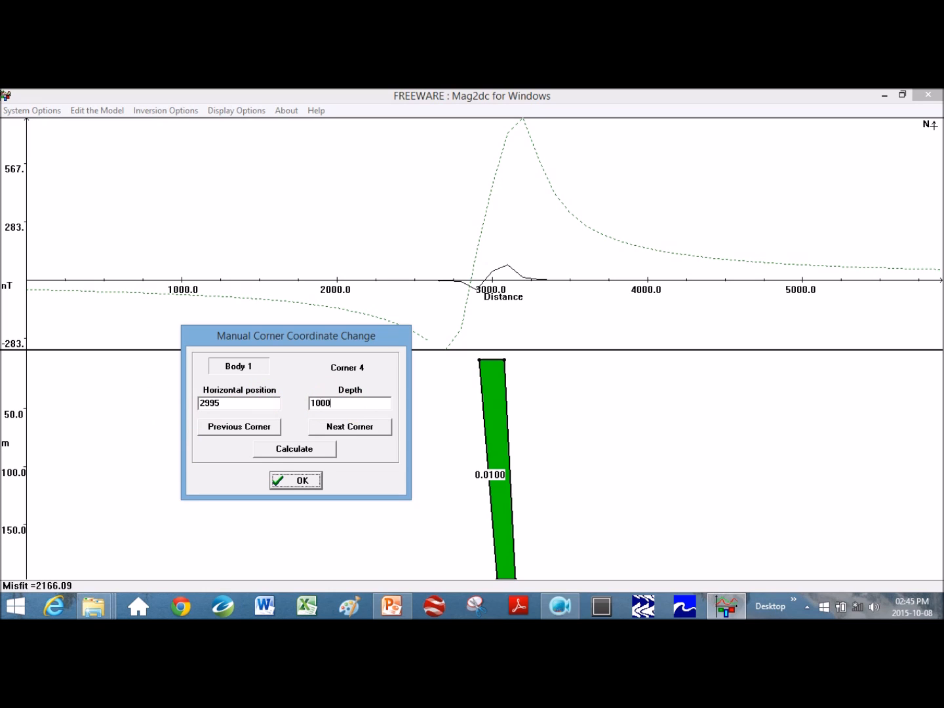
left_click(305, 451)
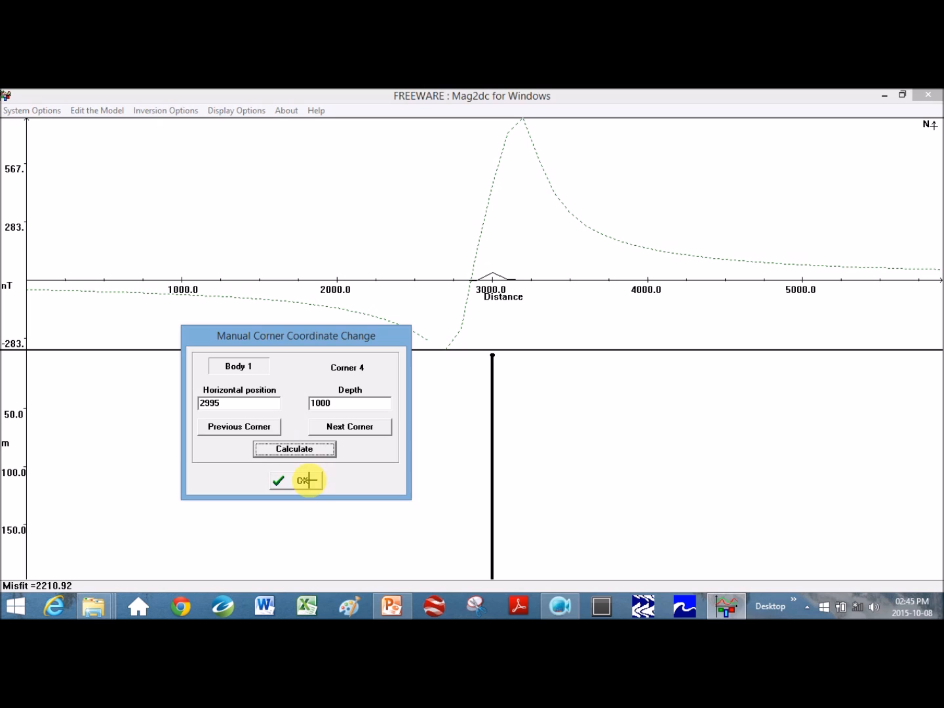
left_click(307, 481)
Step: Open the body properties of body 1 for editing
left_click(97, 111)
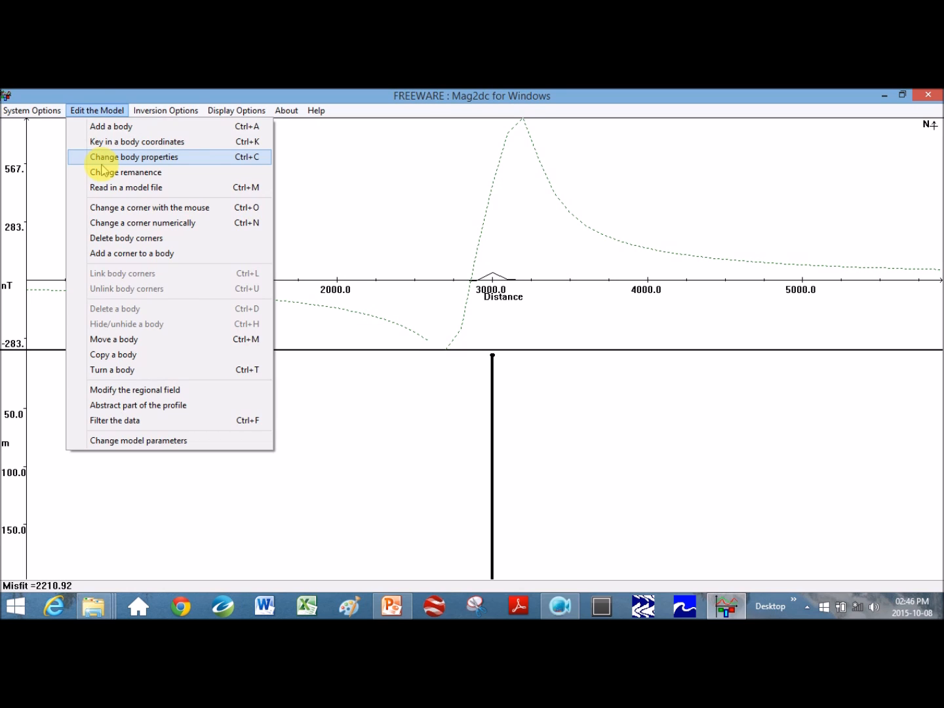
left_click(102, 162)
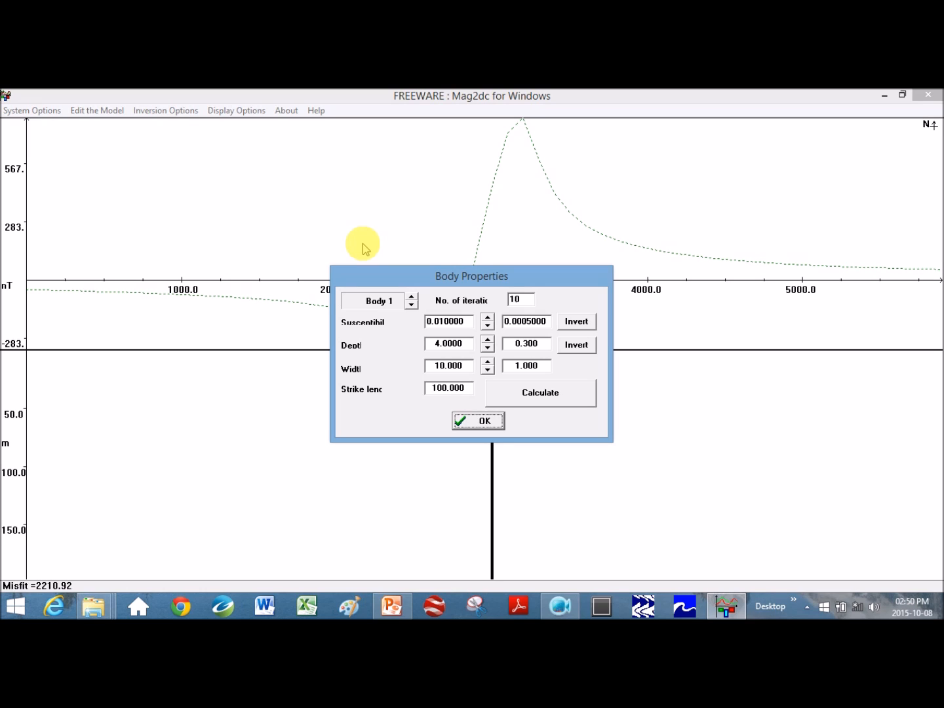
Step: Try narrowing body 1 in width steps of 1 and restore its width to 10
left_click(488, 370)
left_click(488, 370)
left_click(488, 370)
left_click(488, 362)
left_click(487, 361)
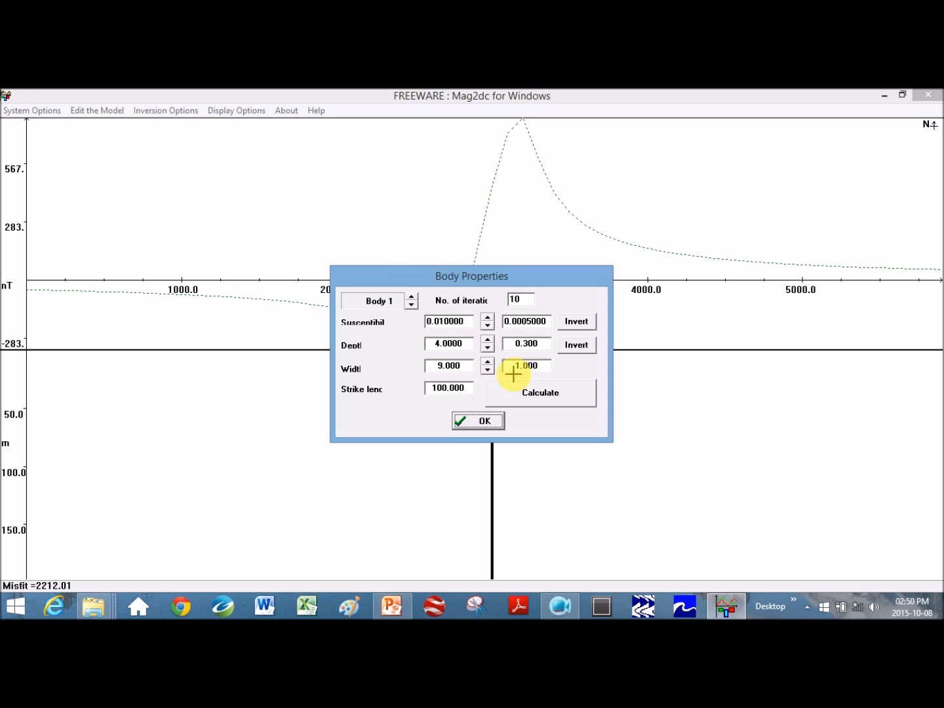
left_click(488, 361)
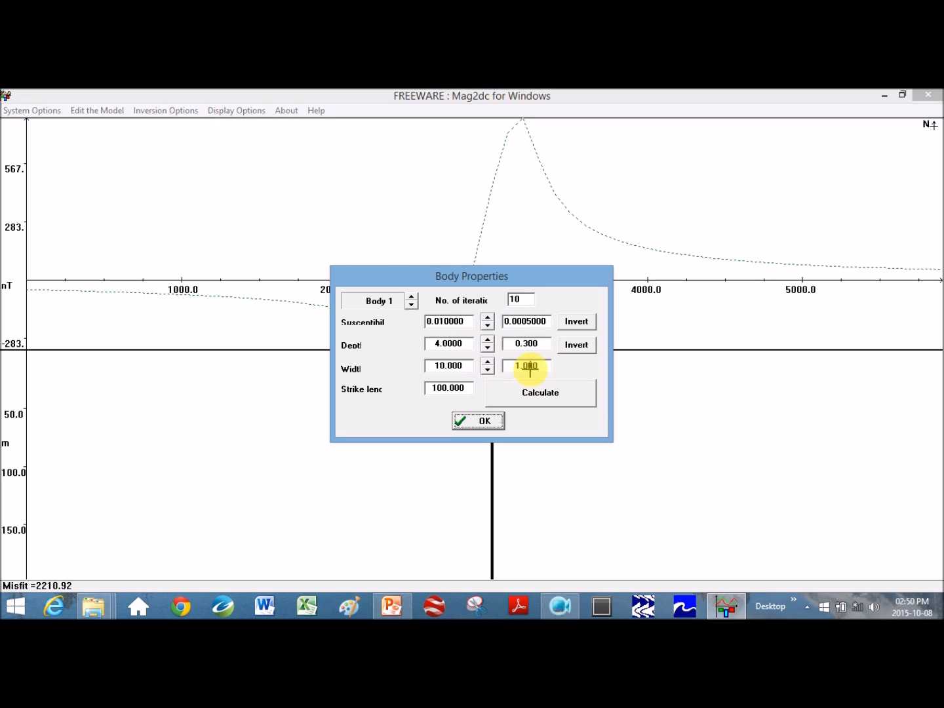
Step: Set the width increment of body 1 to 10 and widen the body to 230
left_click_drag(541, 363, 513, 365)
type("10")
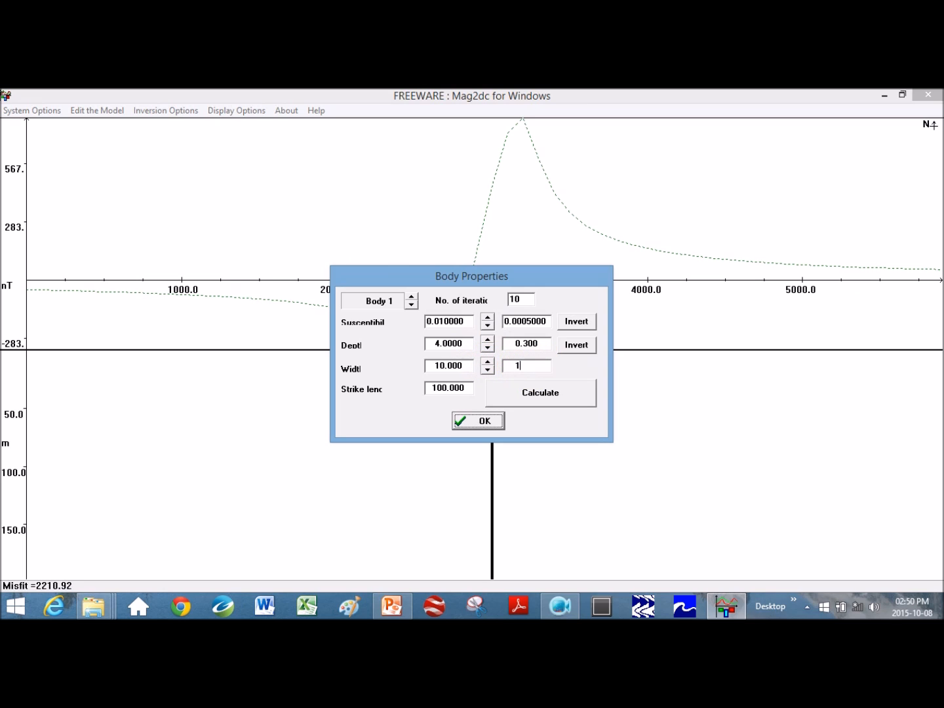
left_click(487, 360)
left_click(486, 359)
left_click(486, 360)
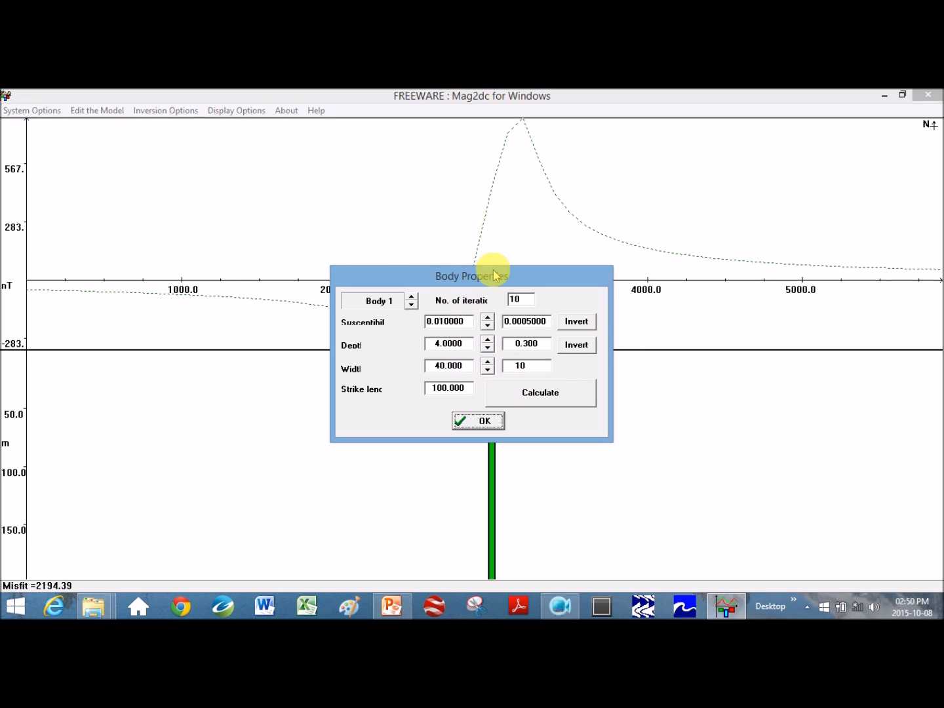
left_click_drag(491, 269, 260, 287)
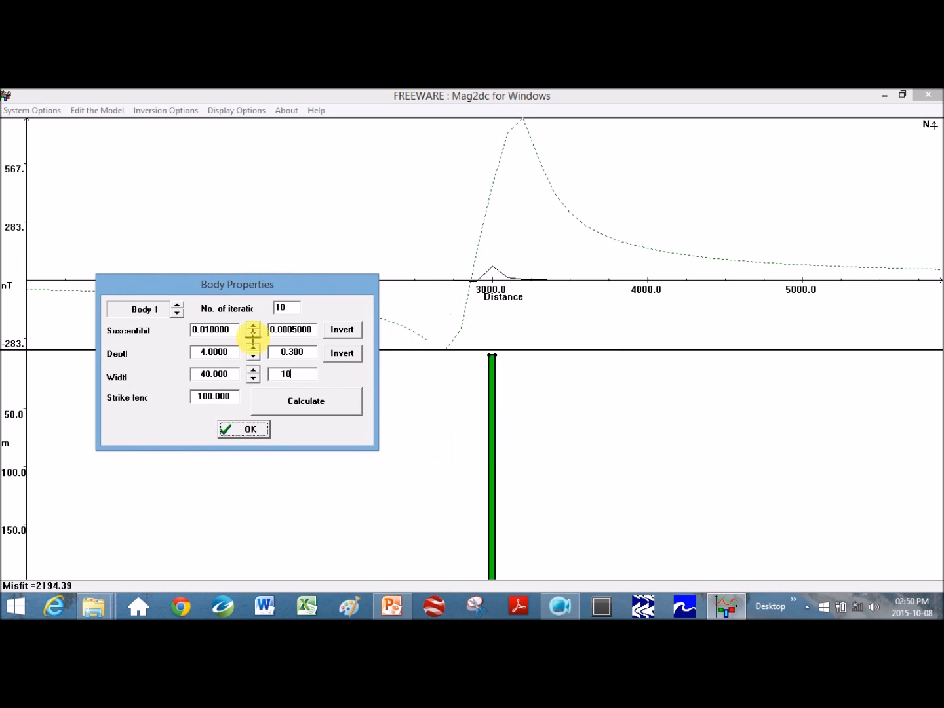
left_click(254, 371)
left_click(255, 371)
left_click(254, 371)
left_click(254, 371)
left_click(254, 370)
left_click(255, 371)
left_click(254, 370)
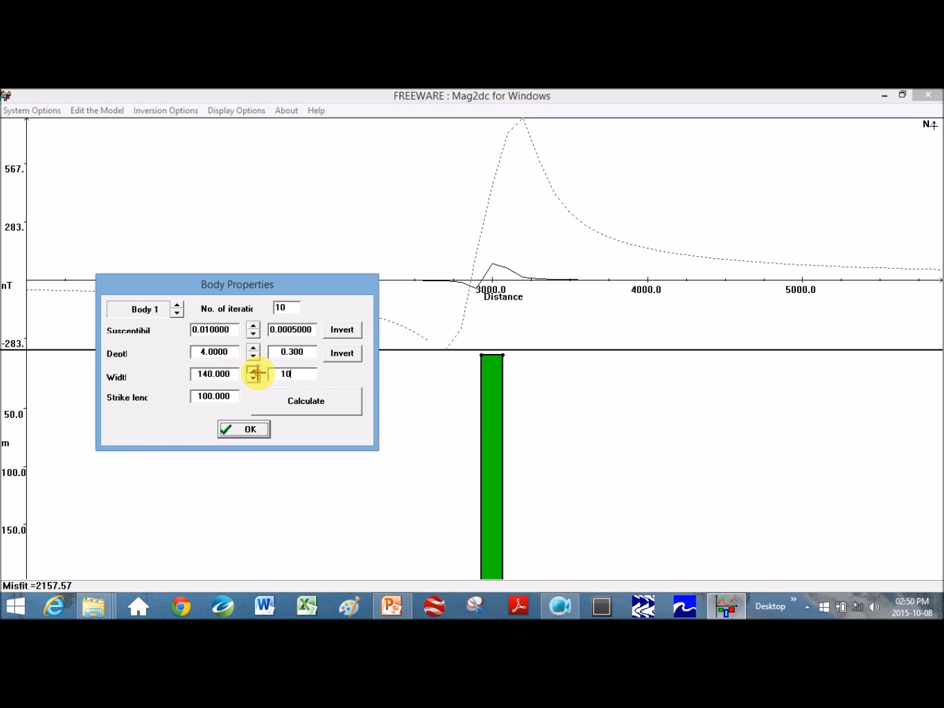
left_click(254, 370)
left_click(254, 371)
left_click(254, 370)
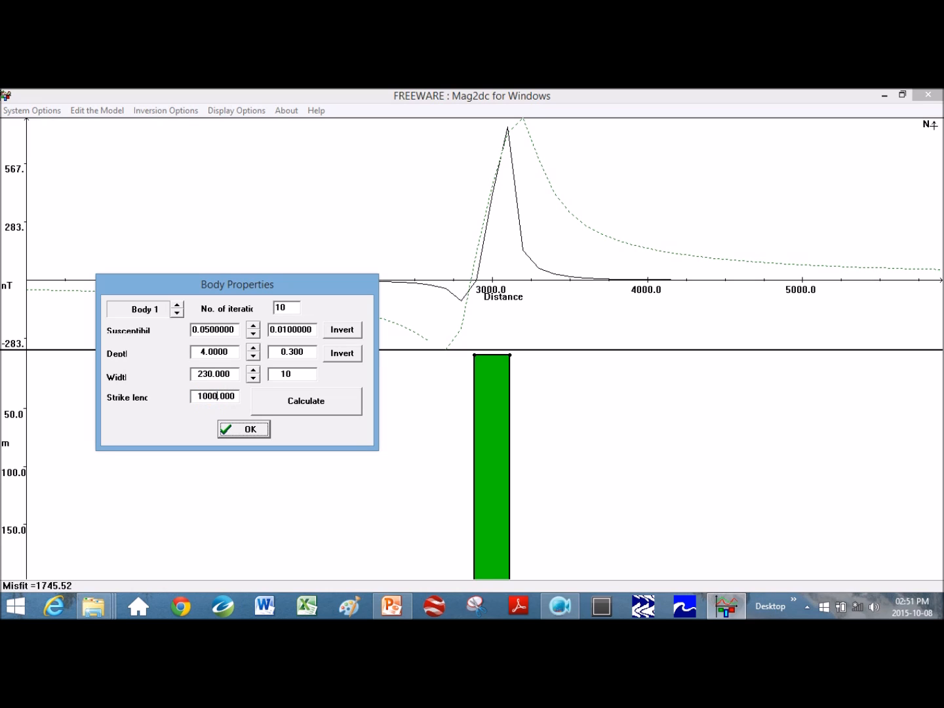
Step: Recalculate body 1 with susceptibility 0.05 and strike length 1000, and accept the body properties
left_click(292, 393)
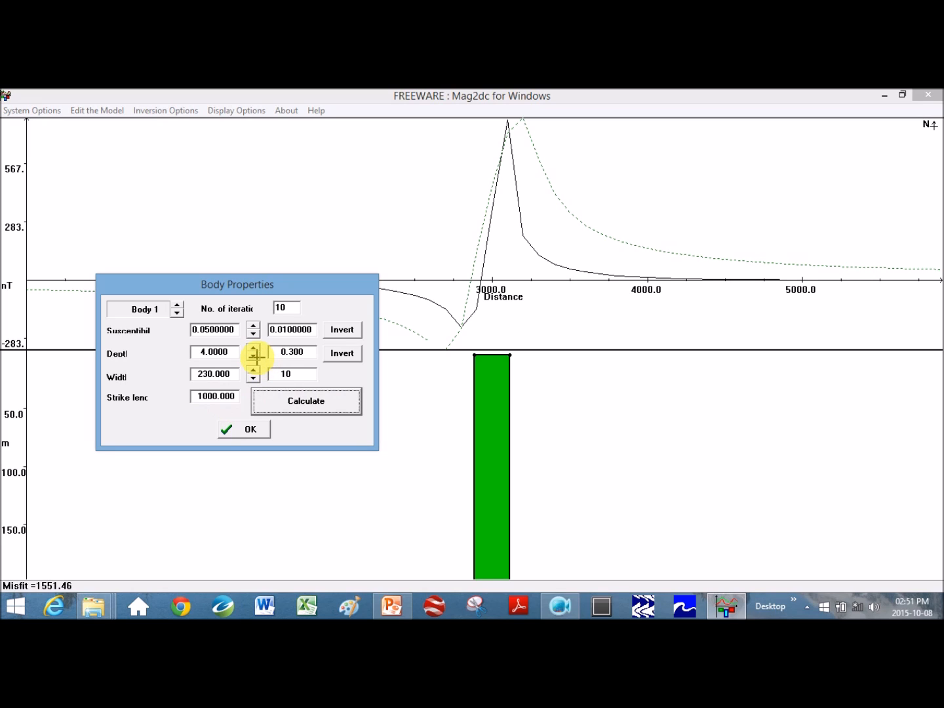
left_click(235, 431)
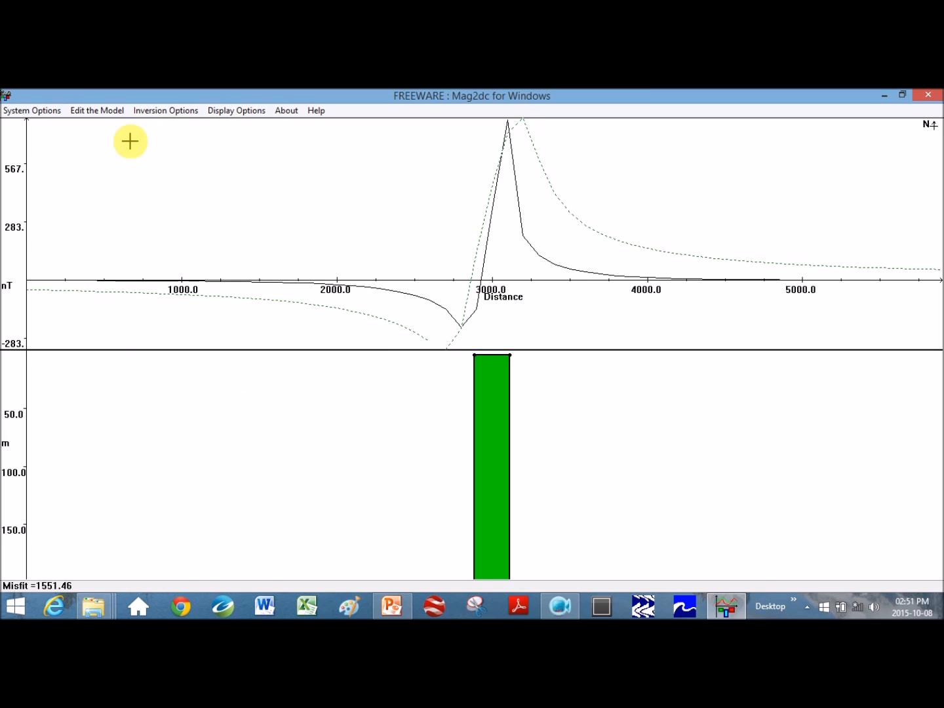
Step: Shift body 1 horizontally both ways with a displacement of 100, and settle it slightly toward lower distance from its starting position
left_click(105, 115)
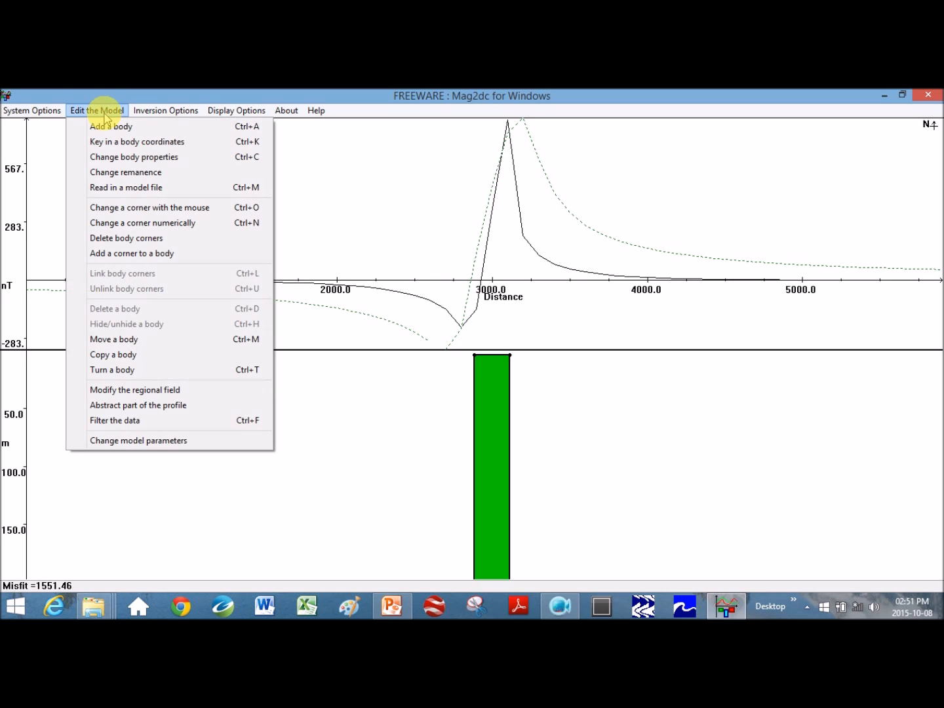
left_click(136, 344)
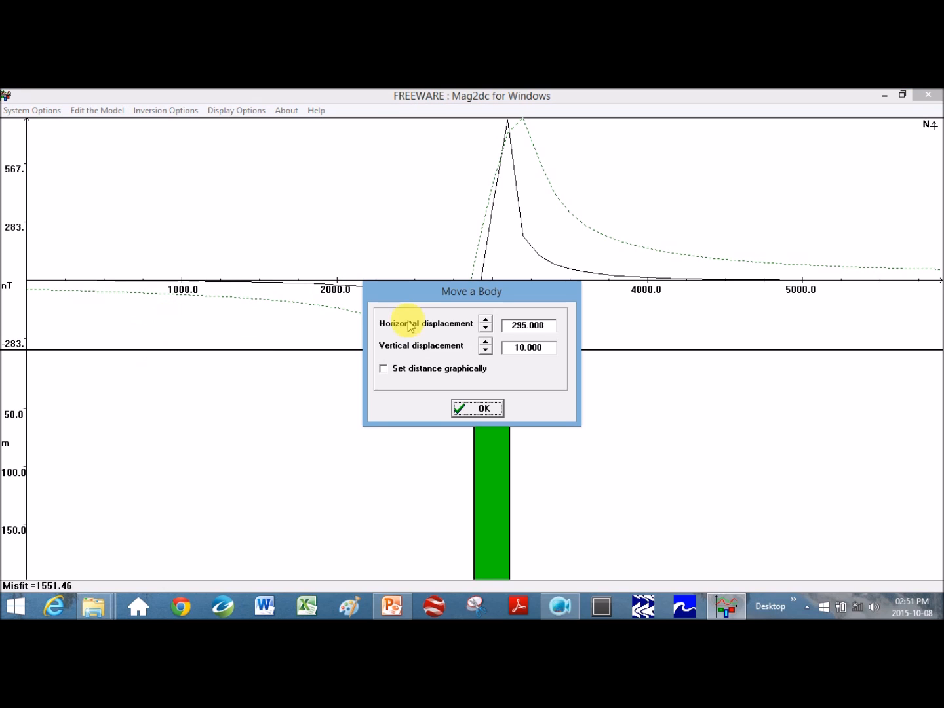
left_click_drag(475, 297, 260, 418)
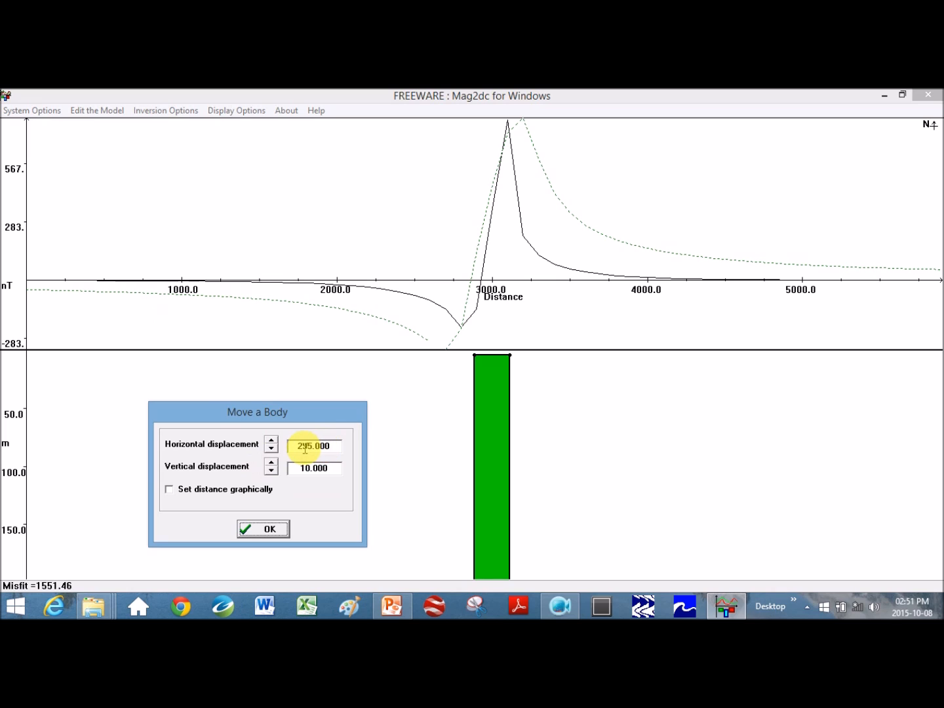
left_click_drag(331, 446, 285, 446)
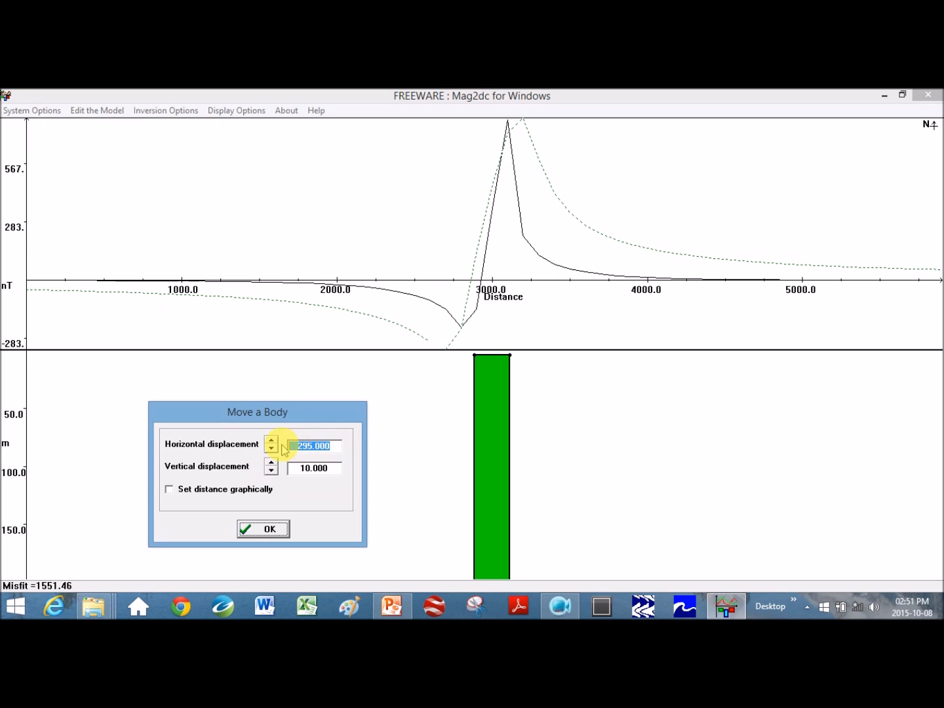
type("100")
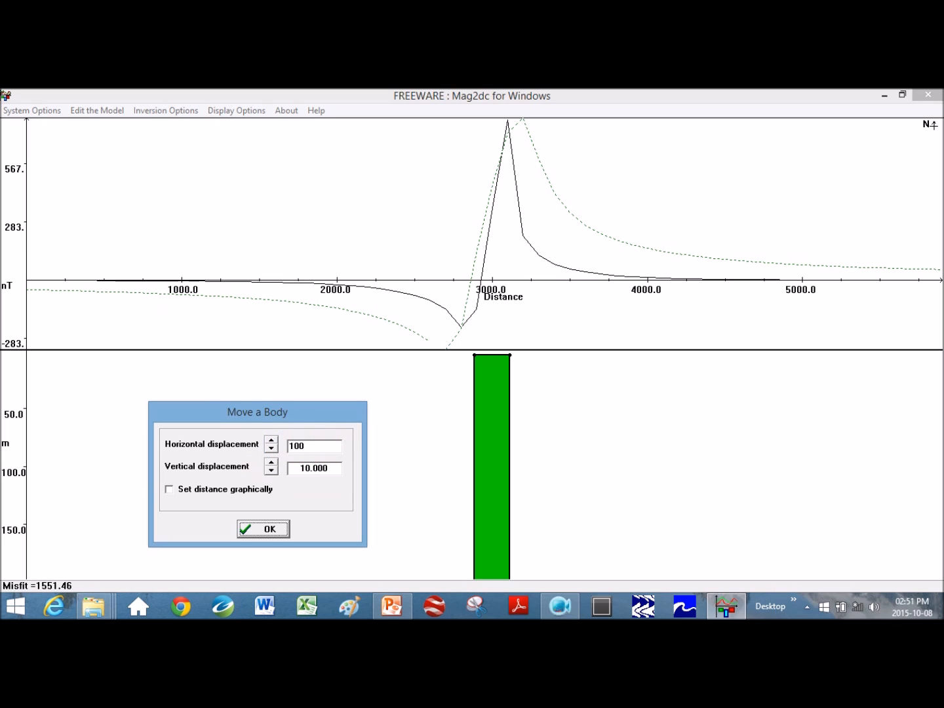
left_click(270, 441)
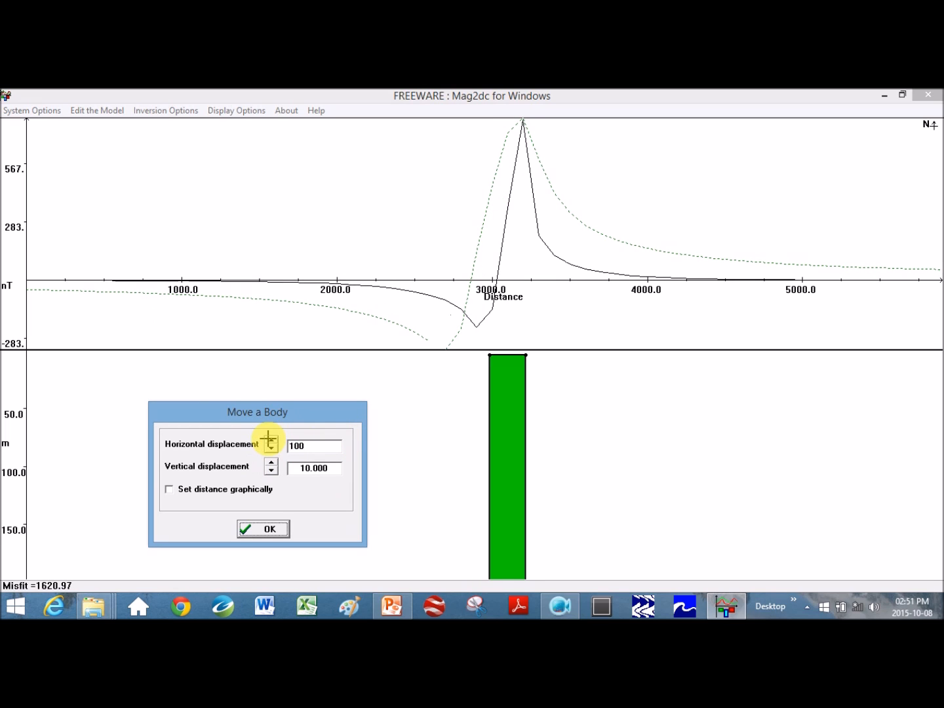
left_click(270, 449)
left_click(271, 449)
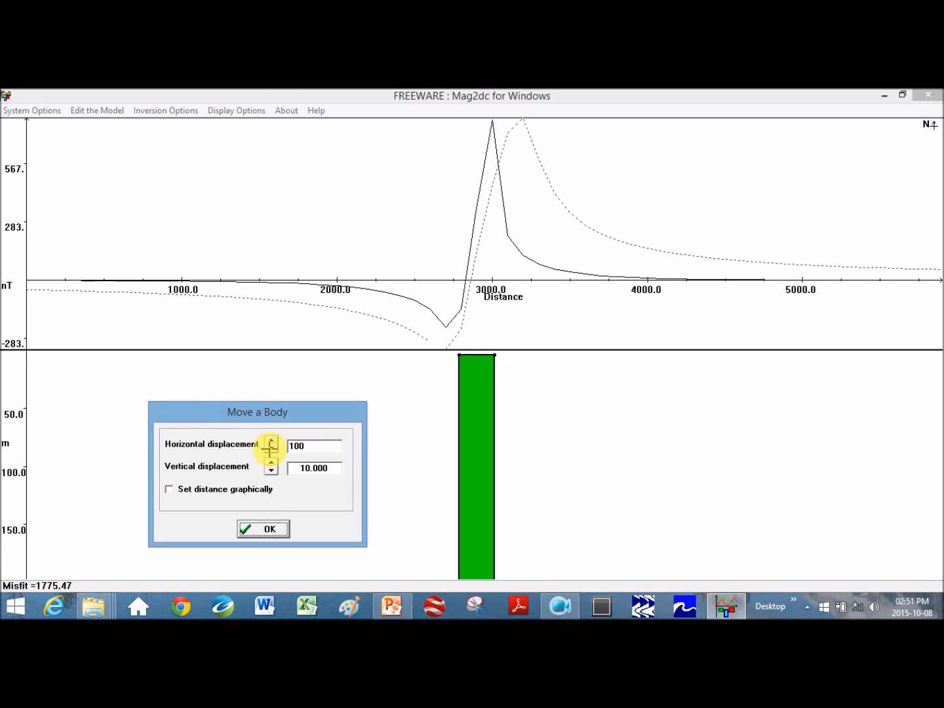
left_click(271, 441)
left_click(271, 449)
left_click(276, 528)
Step: Try rotating body 1 both ways in increments of 10 and return it to its upright orientation
left_click(79, 111)
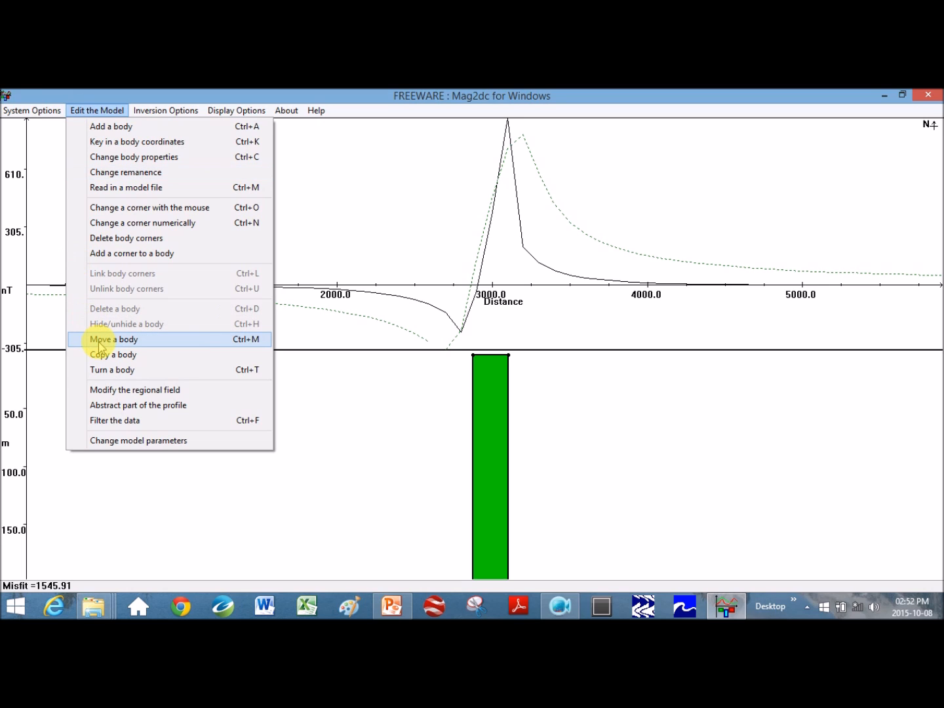
left_click(114, 373)
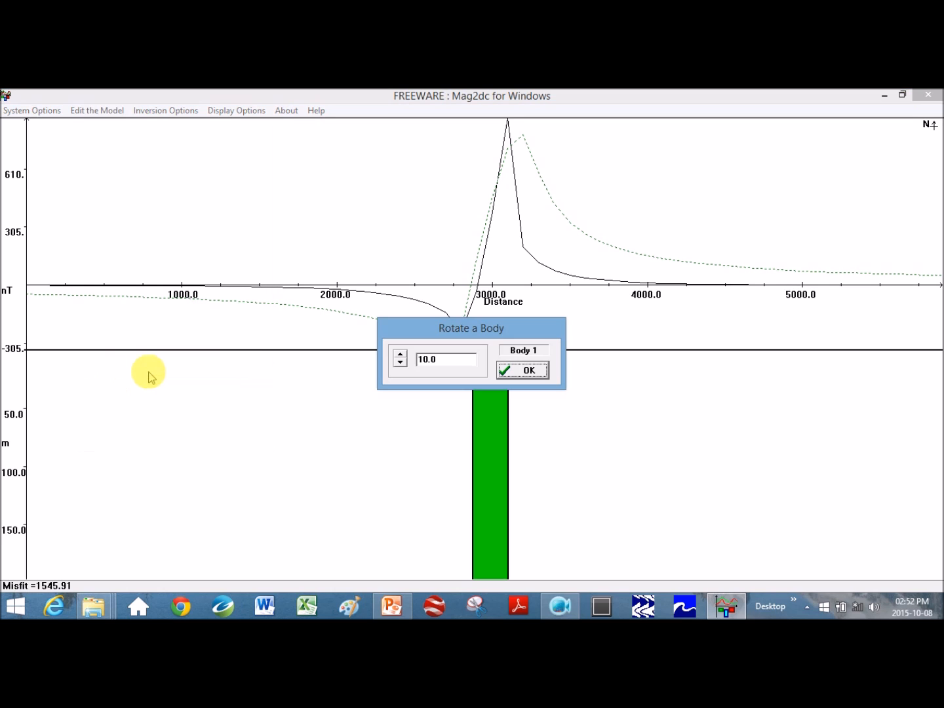
left_click_drag(426, 324, 230, 350)
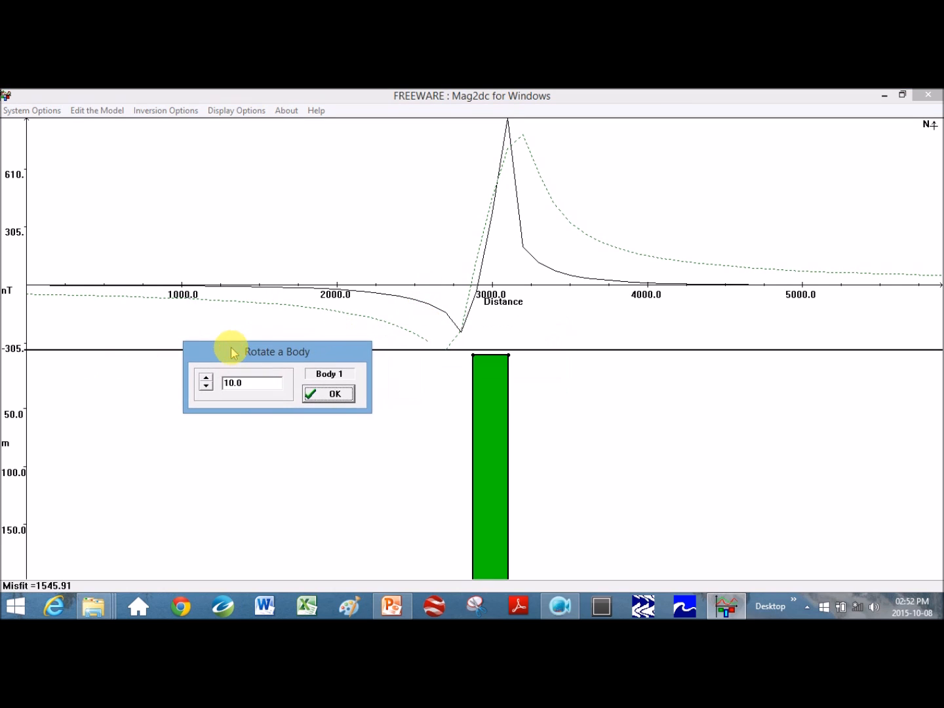
left_click(206, 377)
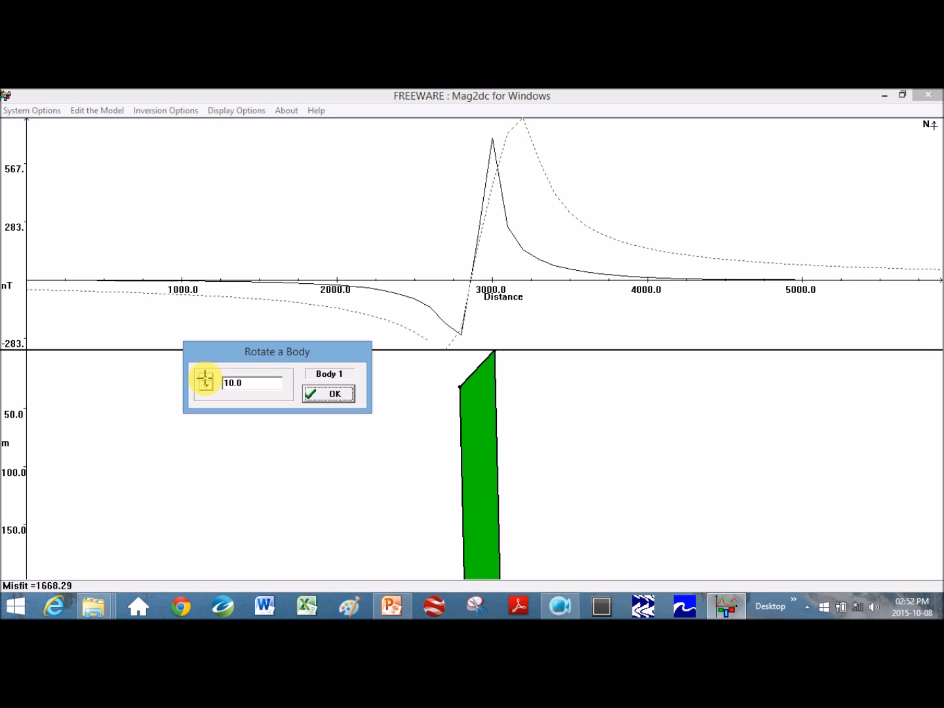
left_click(205, 379)
left_click(205, 378)
left_click(205, 379)
left_click(205, 379)
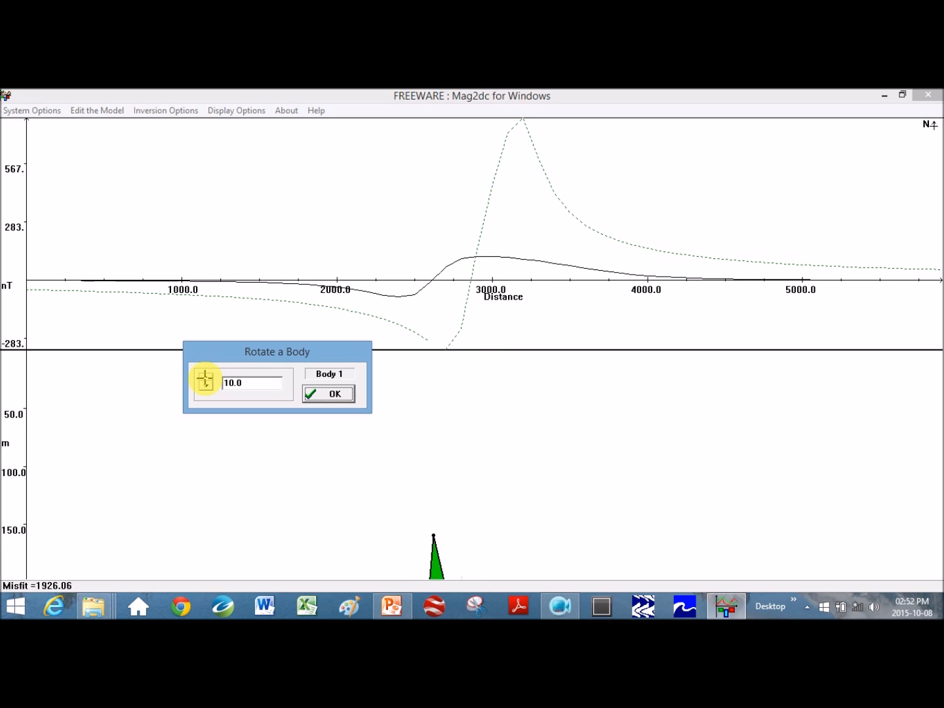
left_click(209, 384)
left_click(209, 384)
left_click(210, 384)
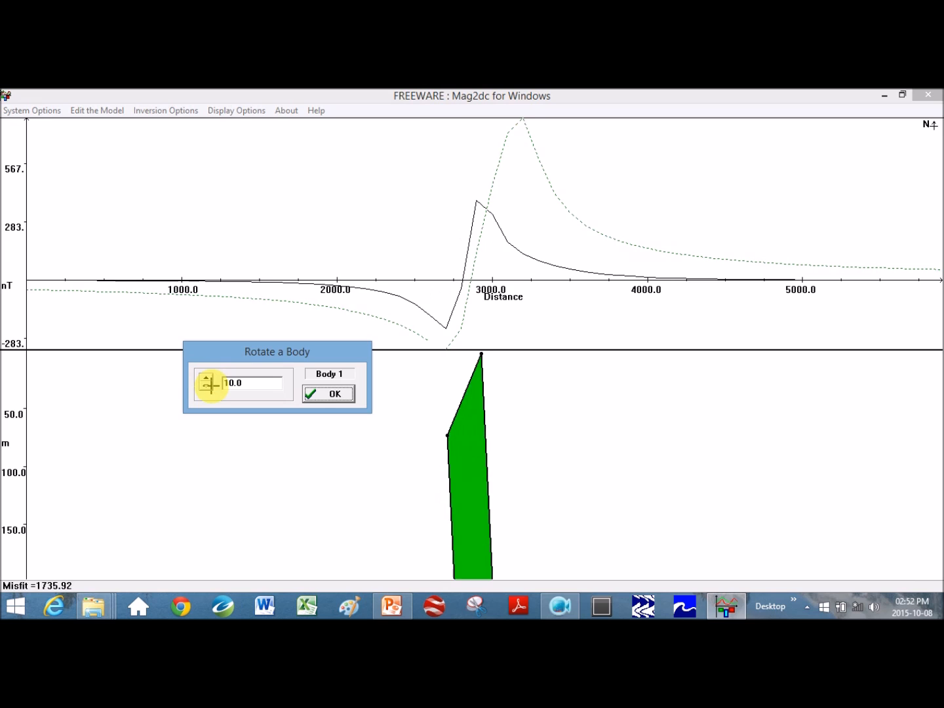
left_click(209, 384)
Step: Raise body 1's susceptibility to 0.06 using an increment of 0.01, and widen the body to 897 in steps of 23
type("1")
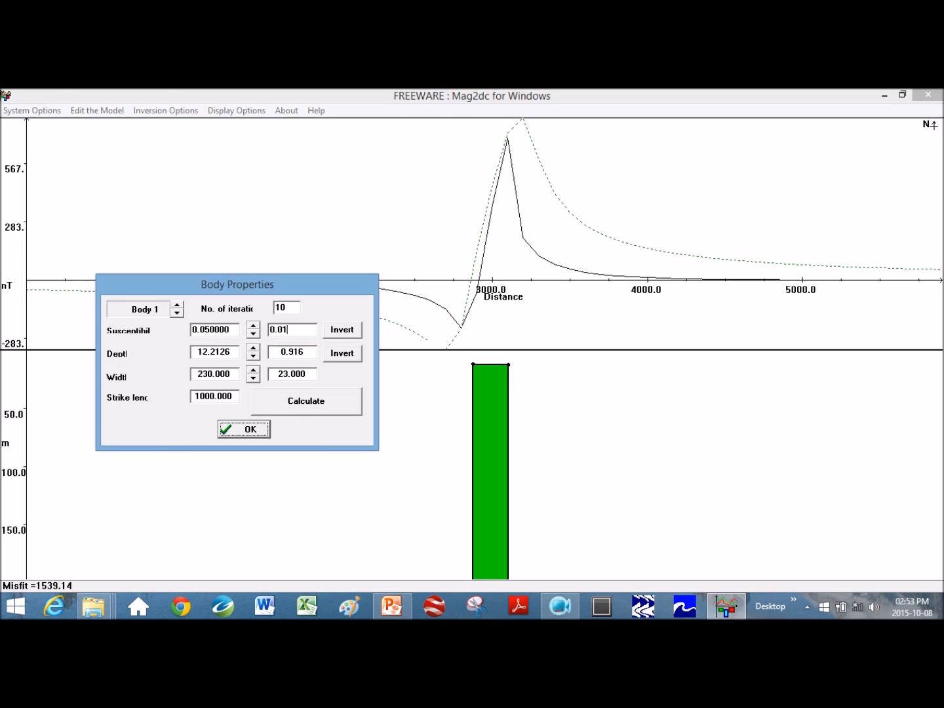
left_click(253, 325)
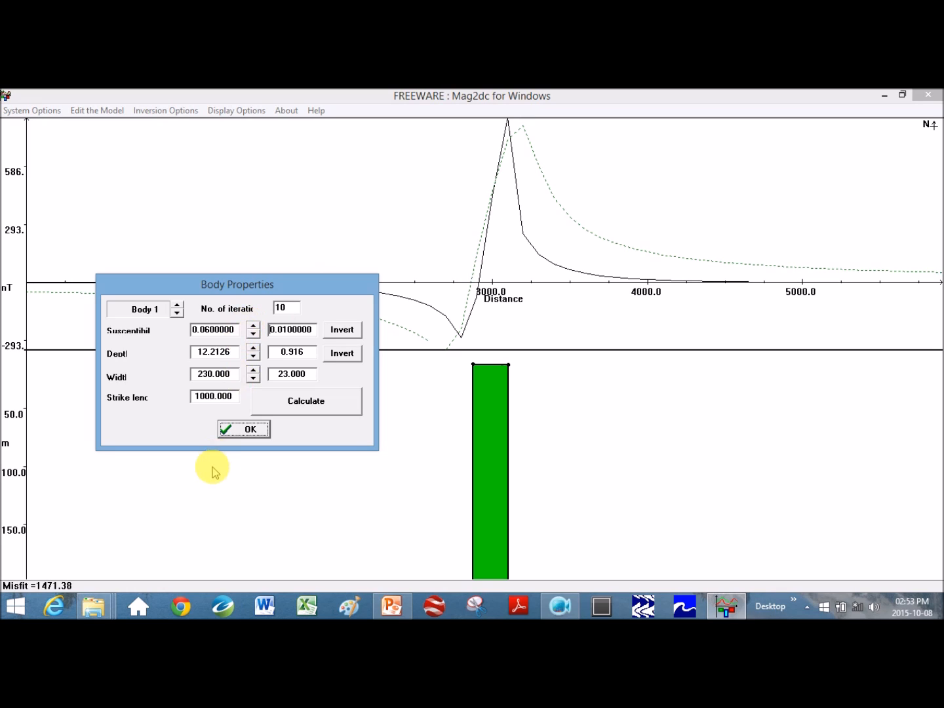
left_click(253, 369)
left_click(254, 368)
left_click(256, 370)
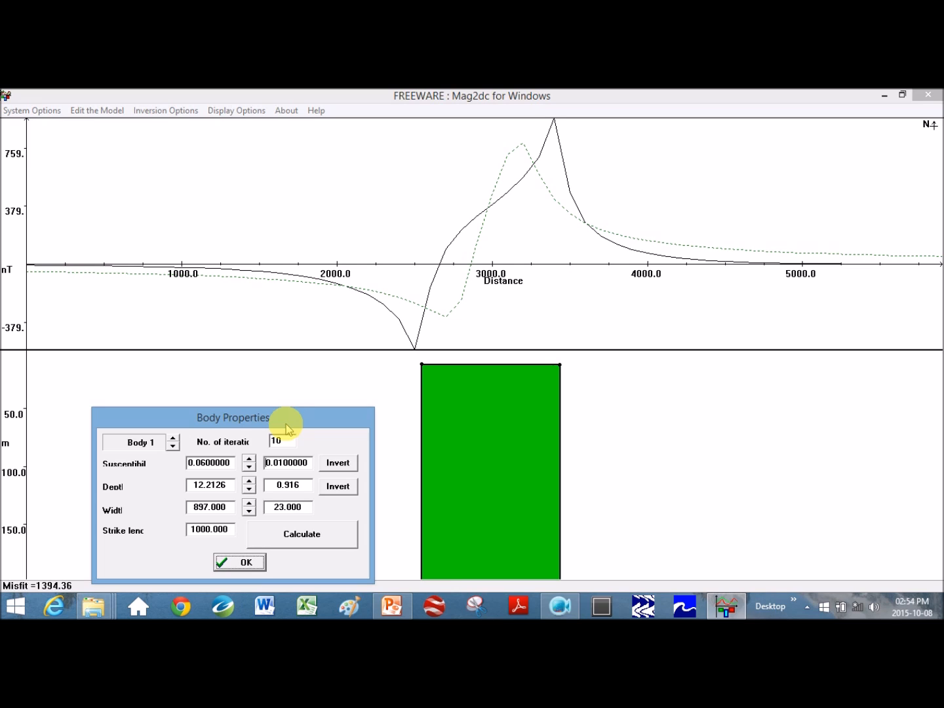
Step: Narrow body 1 to a width of 414, set its depth to 5, and accept the body properties
left_click(248, 488)
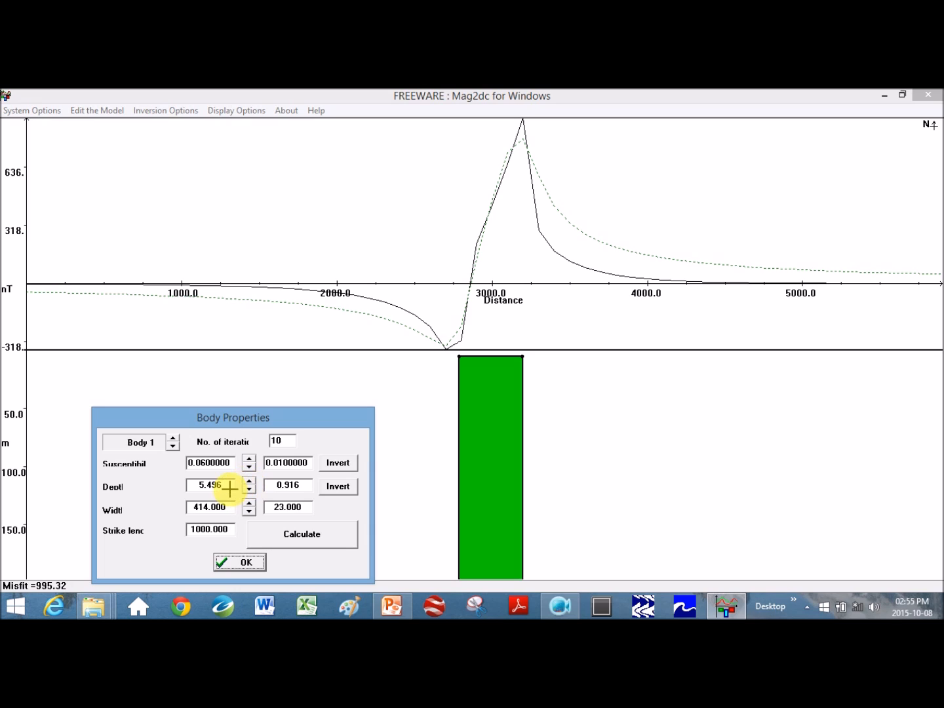
double_click(230, 483)
type("5")
key("Return")
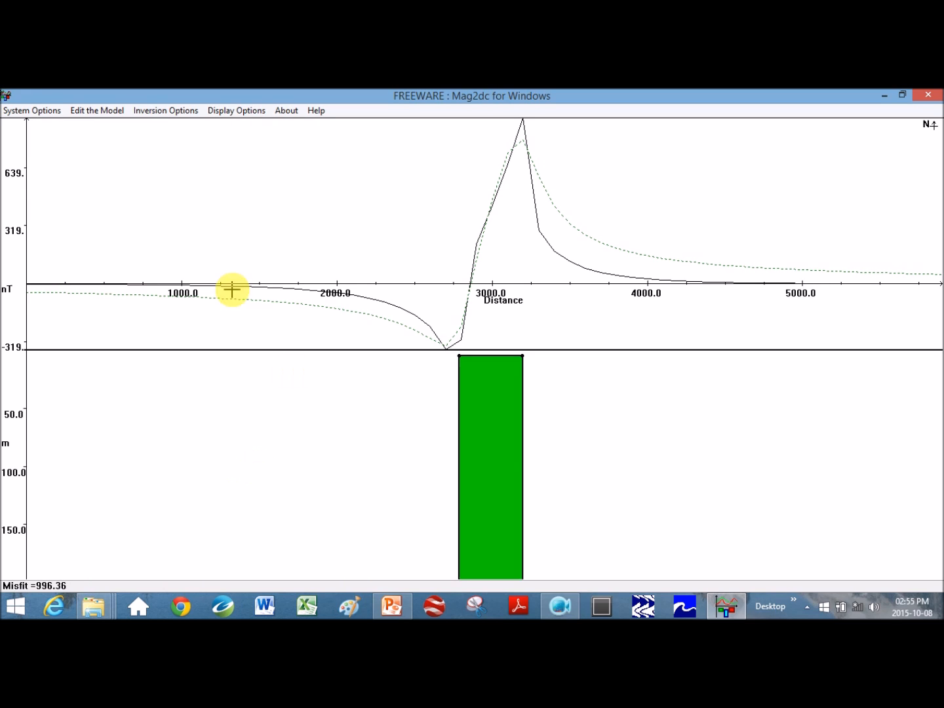
Step: Reopen the properties of body 1, set the depth increment to 10, and lower the body to a depth of 55
left_click(103, 110)
left_click(104, 157)
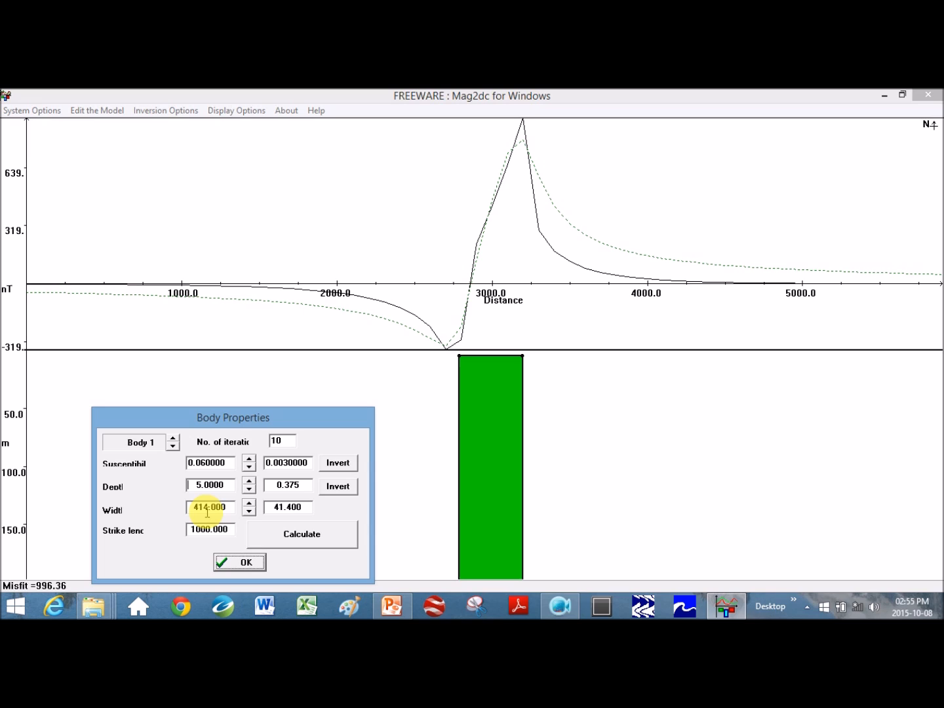
left_click_drag(312, 486, 242, 485)
type("10")
left_click(248, 481)
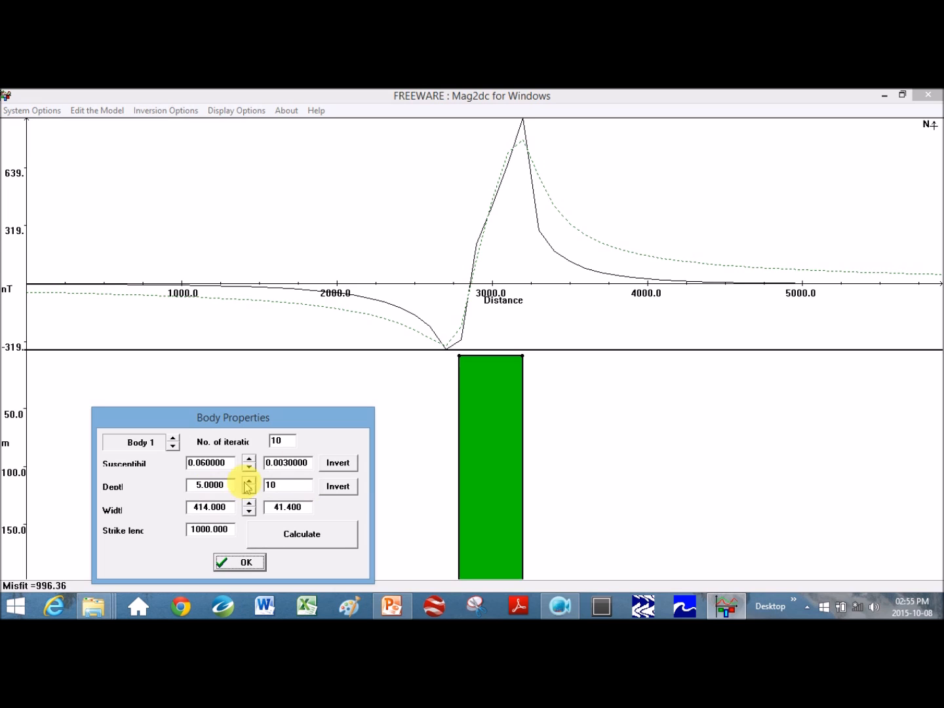
left_click(249, 480)
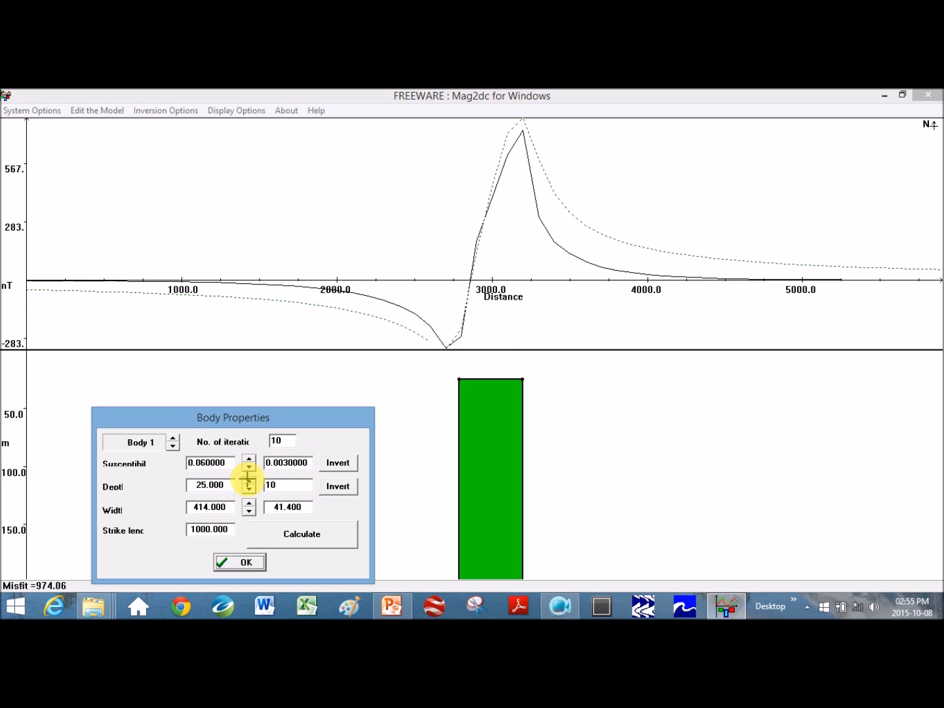
left_click(249, 480)
left_click(249, 480)
left_click(248, 481)
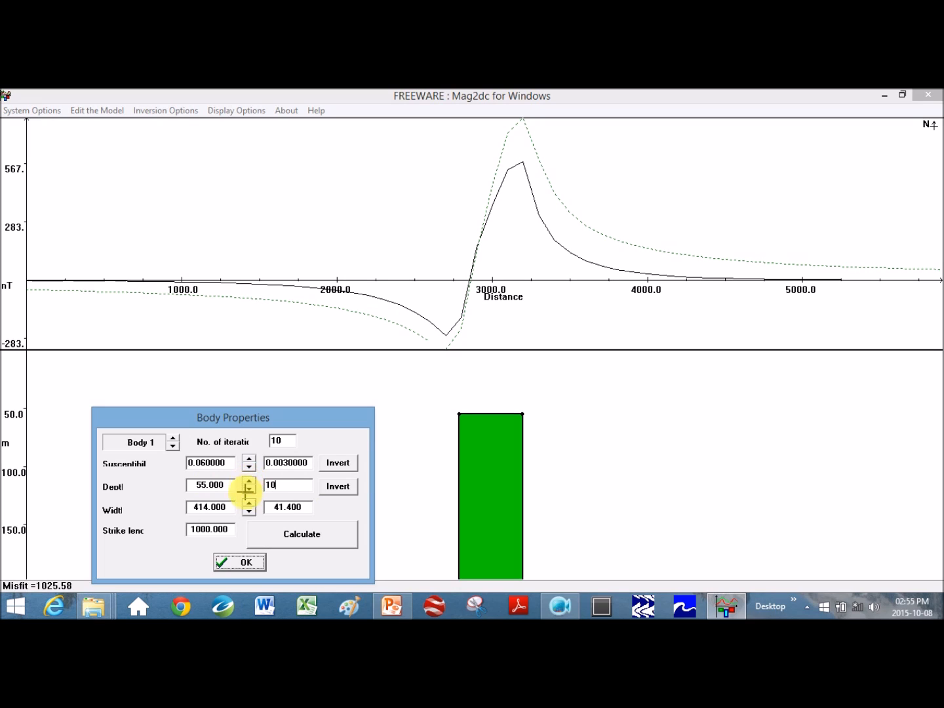
Step: Widen body 1 in steps of 41.4 and settle its width at 579.6
left_click(249, 501)
left_click(249, 501)
left_click(249, 501)
left_click(249, 500)
left_click(249, 501)
left_click(249, 501)
left_click(249, 510)
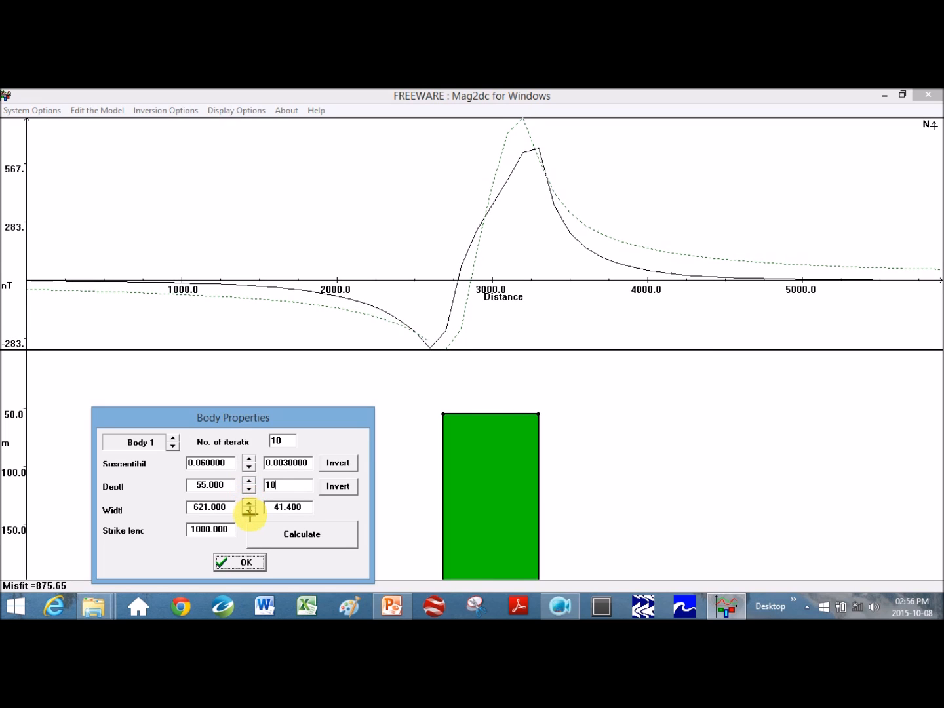
left_click(249, 510)
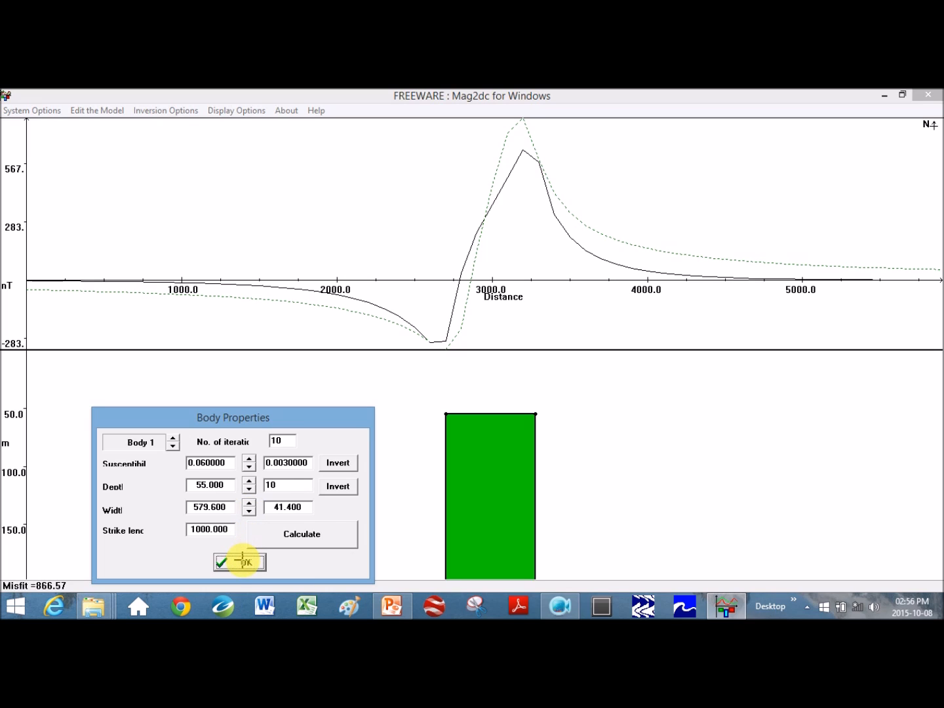
Step: Invert body 1's susceptibility over 10 iterations, reset the susceptibility to 0.05, and recalculate the curve
left_click_drag(262, 421, 233, 309)
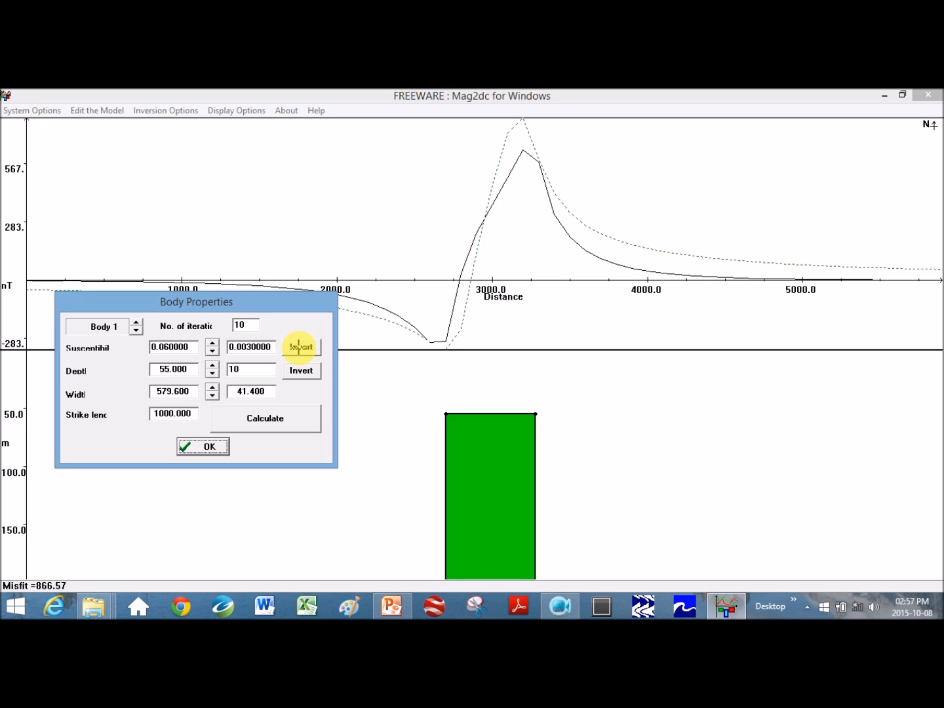
left_click(299, 346)
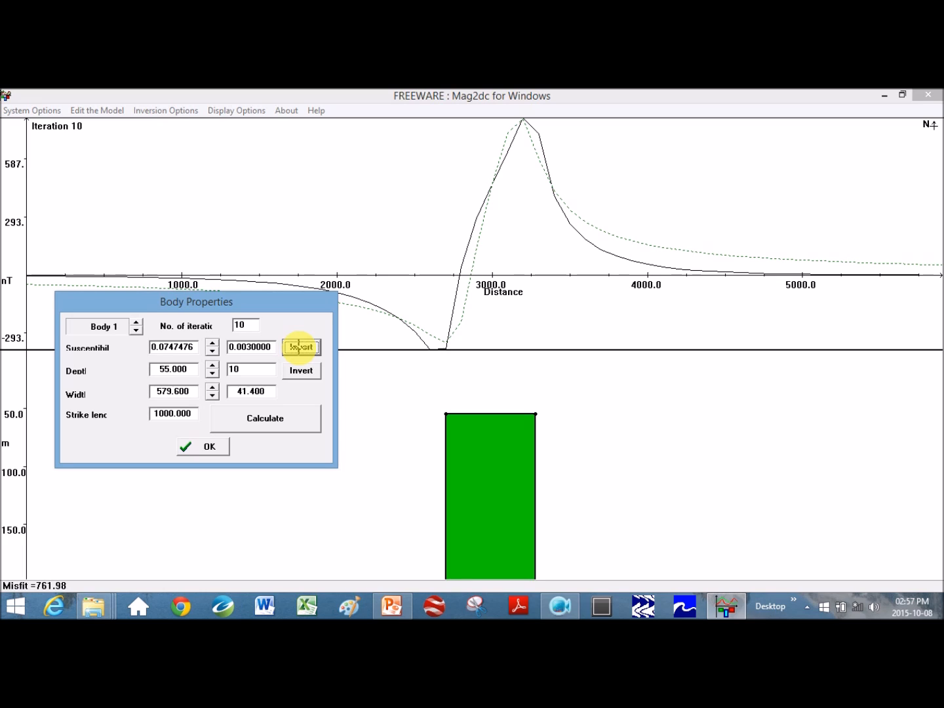
left_click_drag(194, 348, 161, 348)
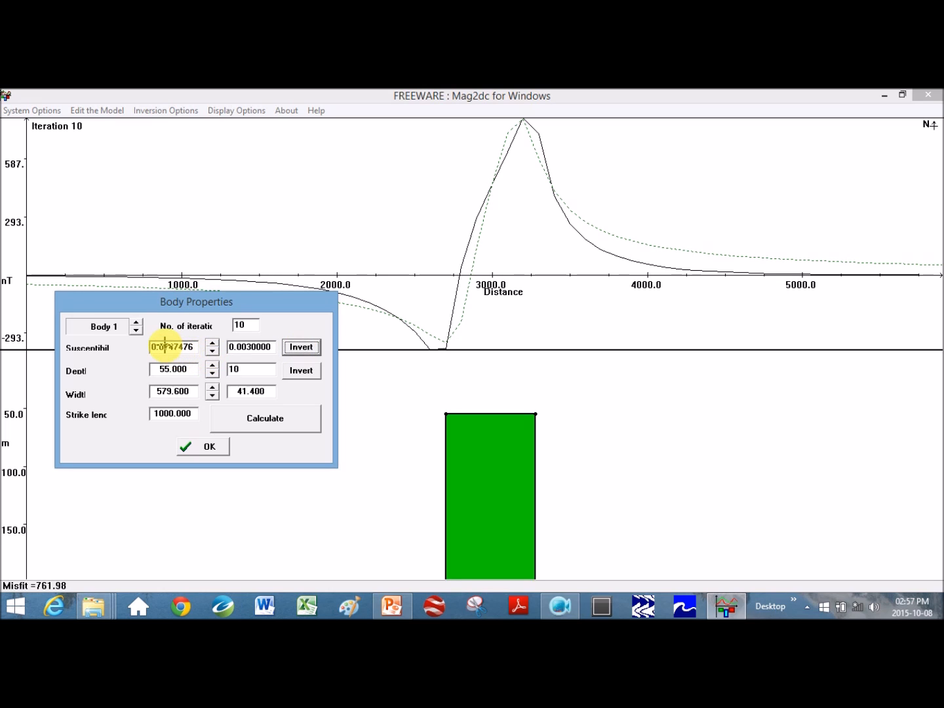
type("5")
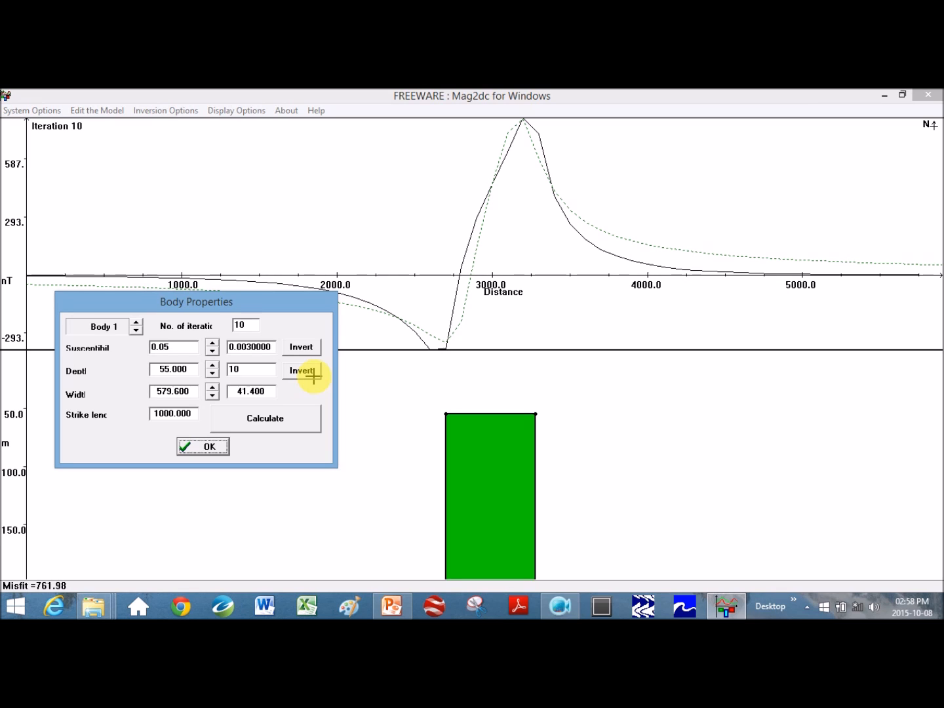
left_click(274, 419)
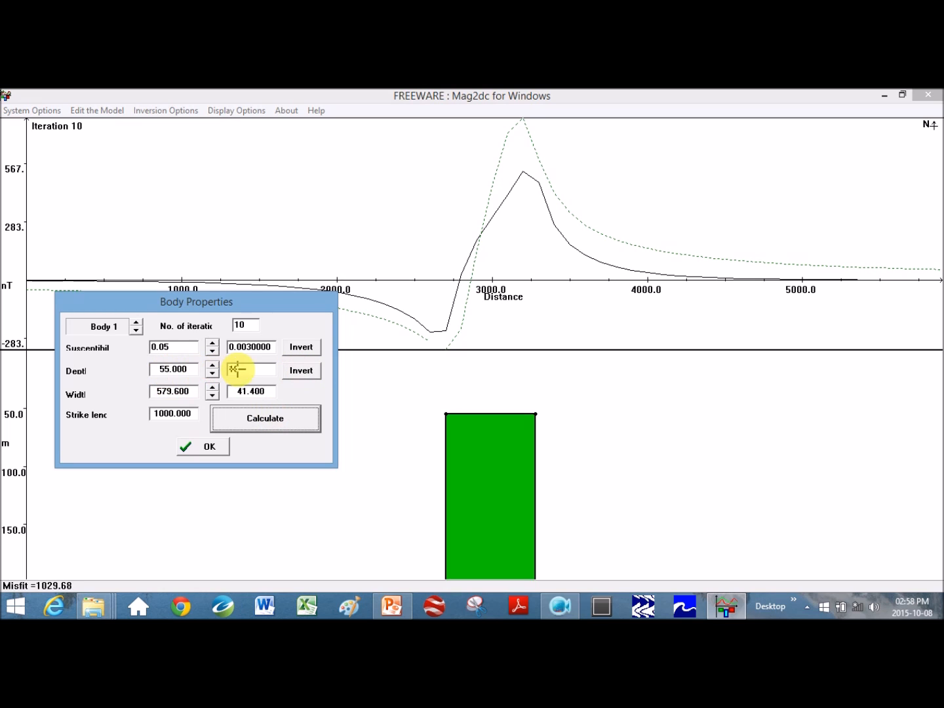
Step: Invert body 1's depth followed by its susceptibility over 10 iterations each, and accept the body properties
left_click(310, 372)
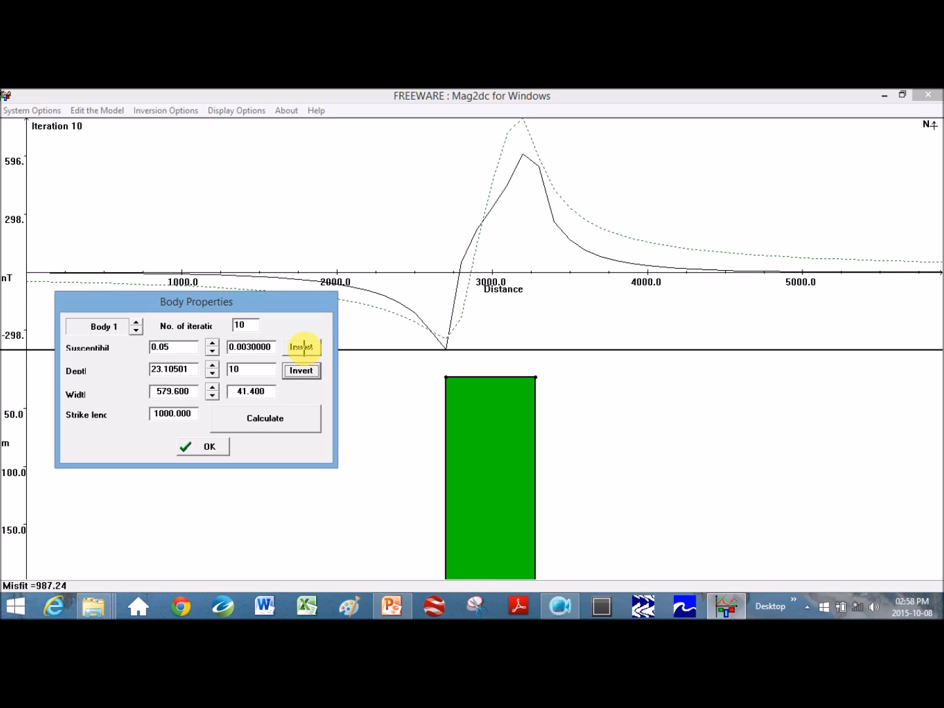
left_click(304, 346)
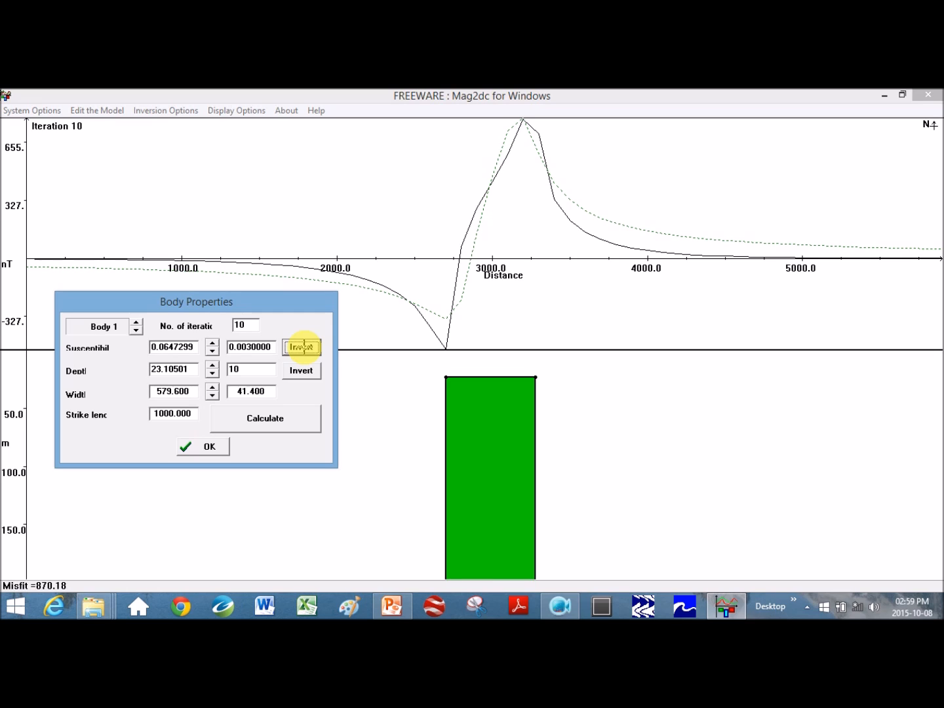
left_click(212, 447)
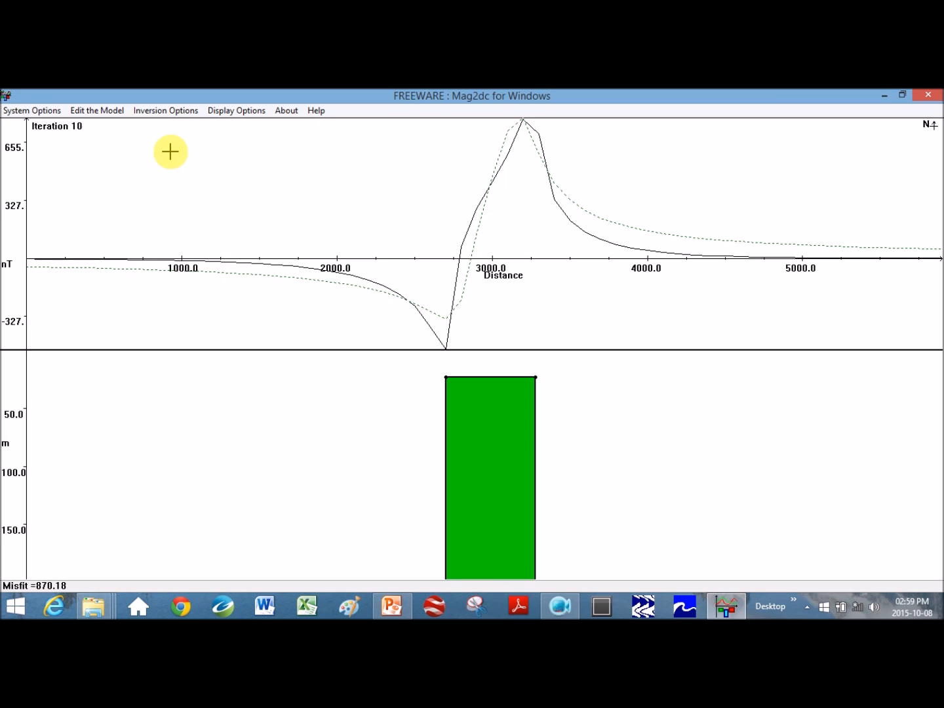
Step: Enable horizontal position as the body inversion parameter for body 1
left_click(148, 113)
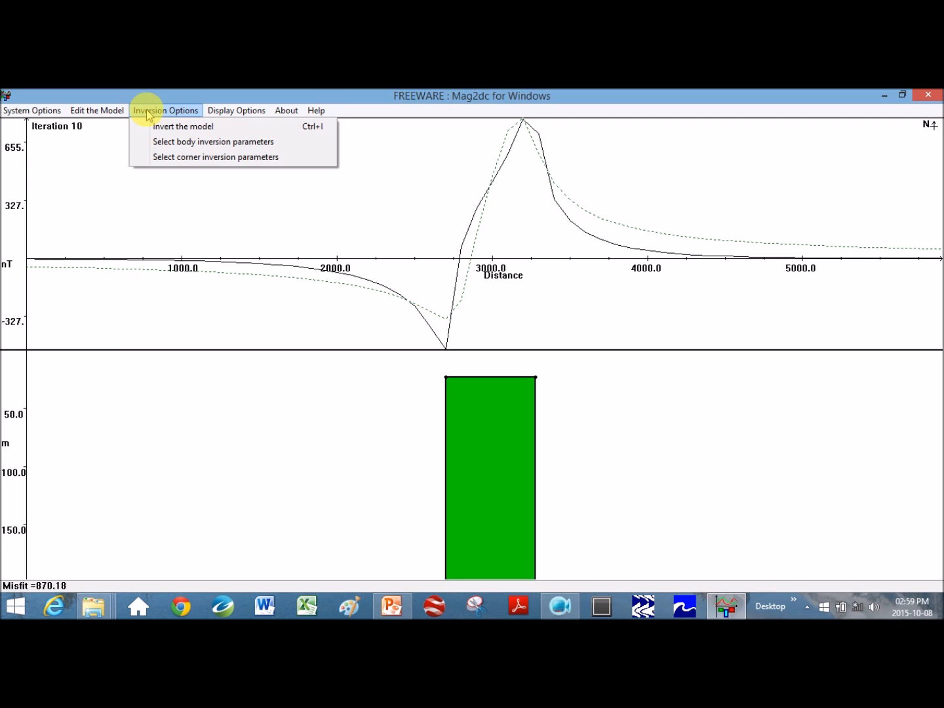
left_click(172, 148)
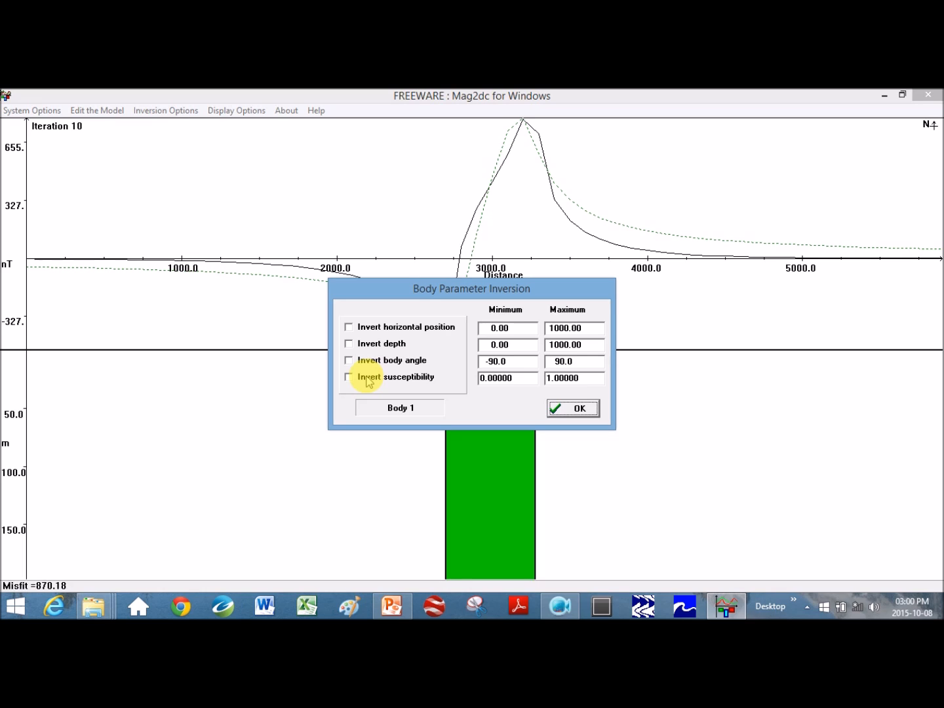
left_click(349, 328)
left_click(571, 409)
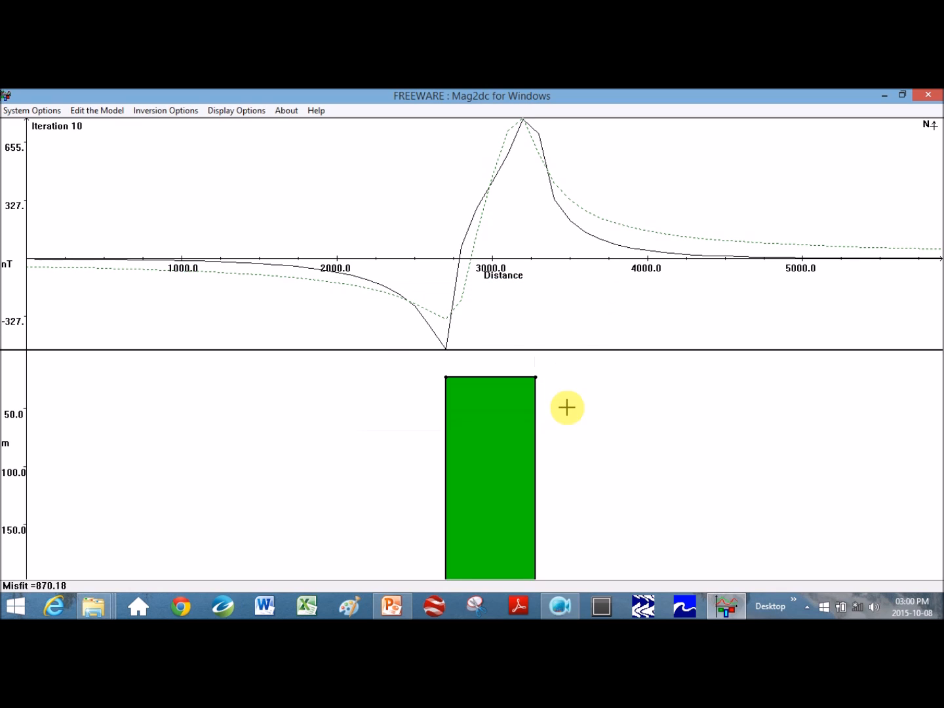
Step: Run the model inversion on body 1 with 10 iterations
left_click(154, 113)
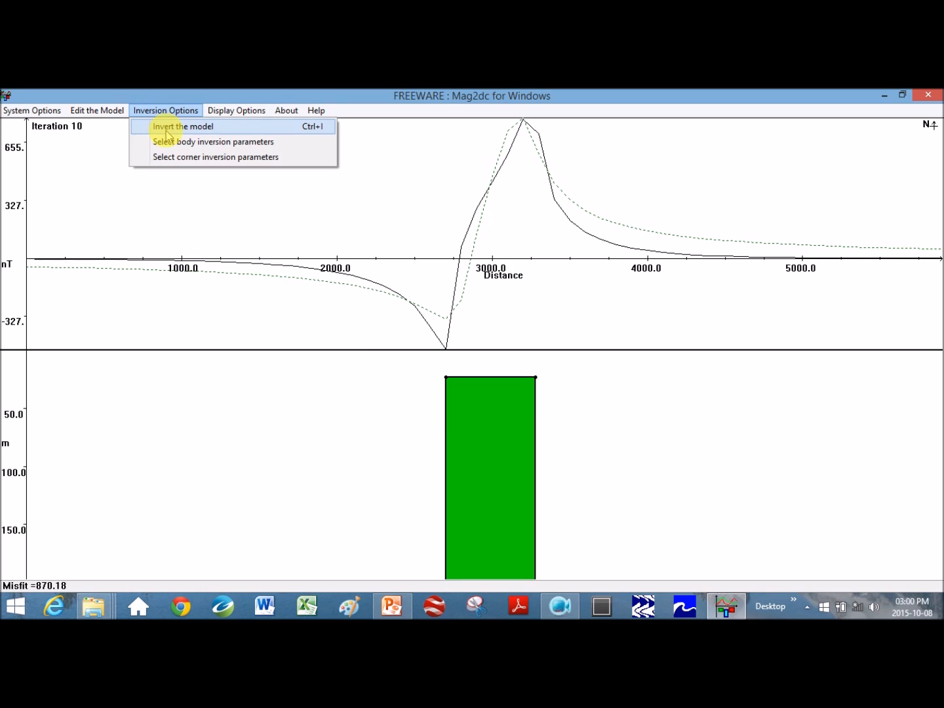
left_click(168, 131)
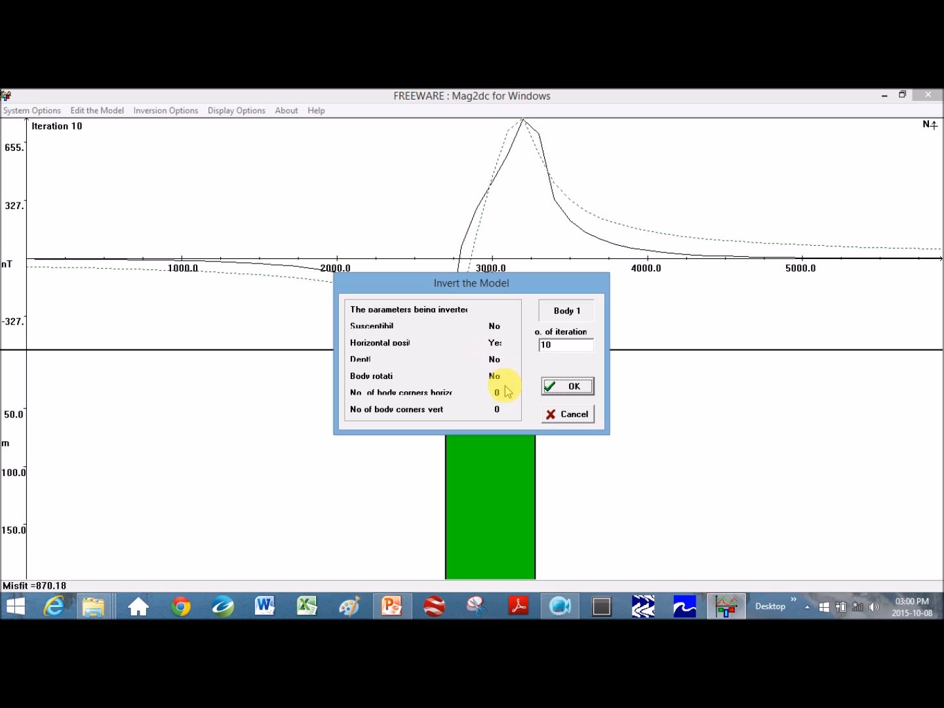
left_click(579, 389)
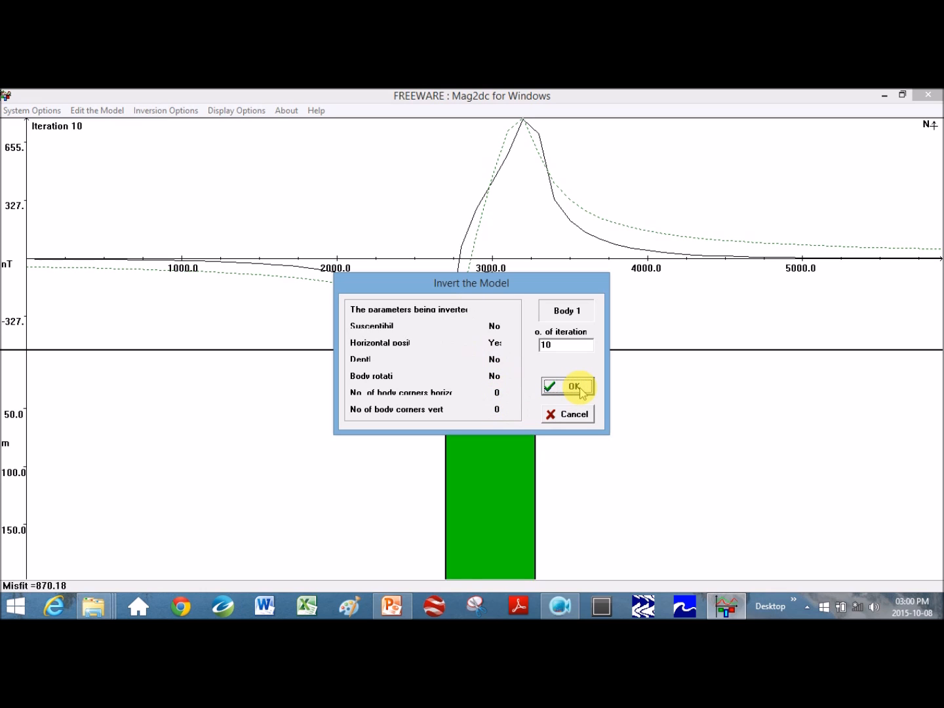
left_click(580, 388)
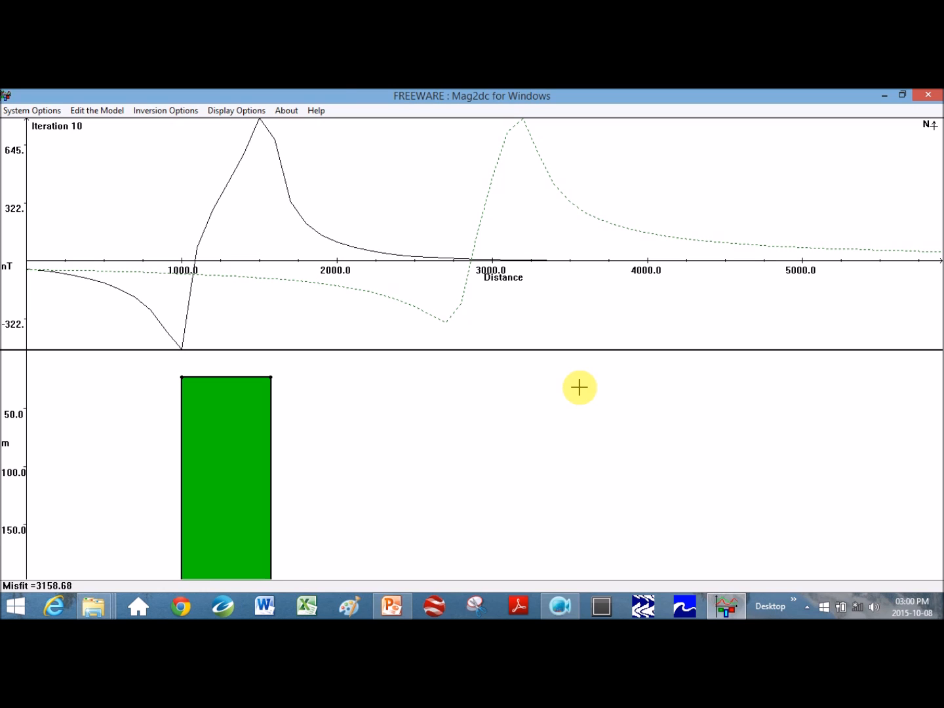
Step: Save the current model in the mag2dc folder, naming the file with the modeller's first name followed by "_mag_dyke.mod"
left_click(102, 112)
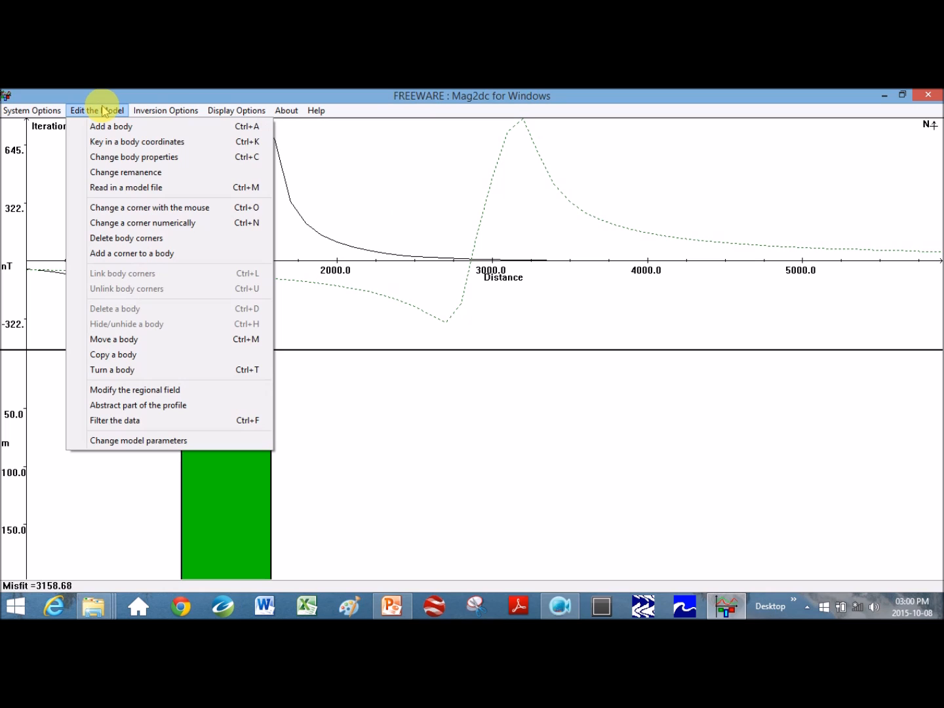
mouse_move(41, 111)
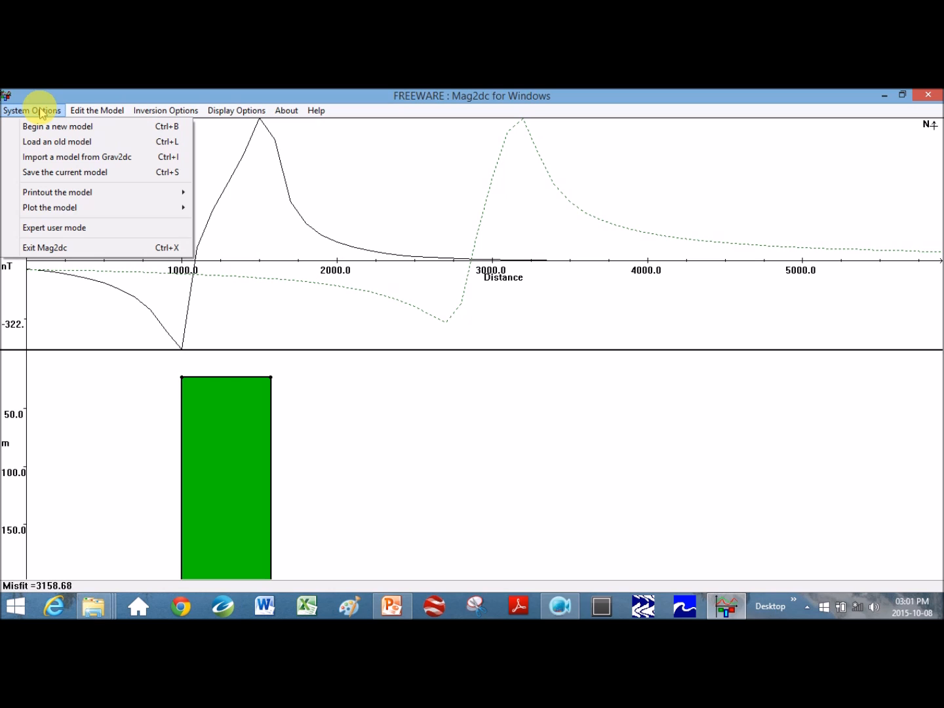
left_click(36, 173)
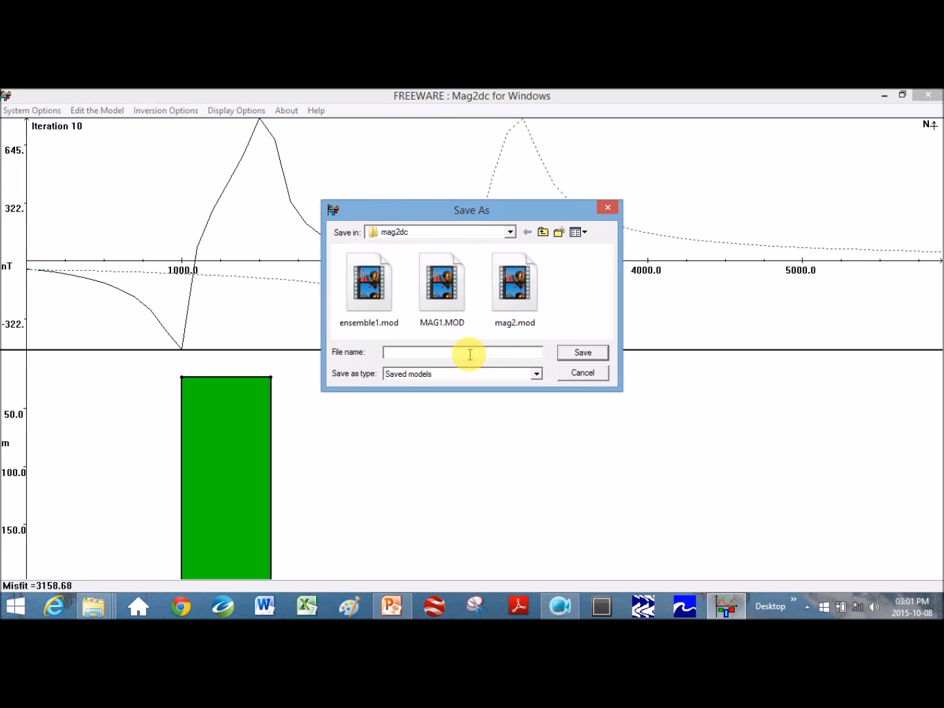
type("steph_")
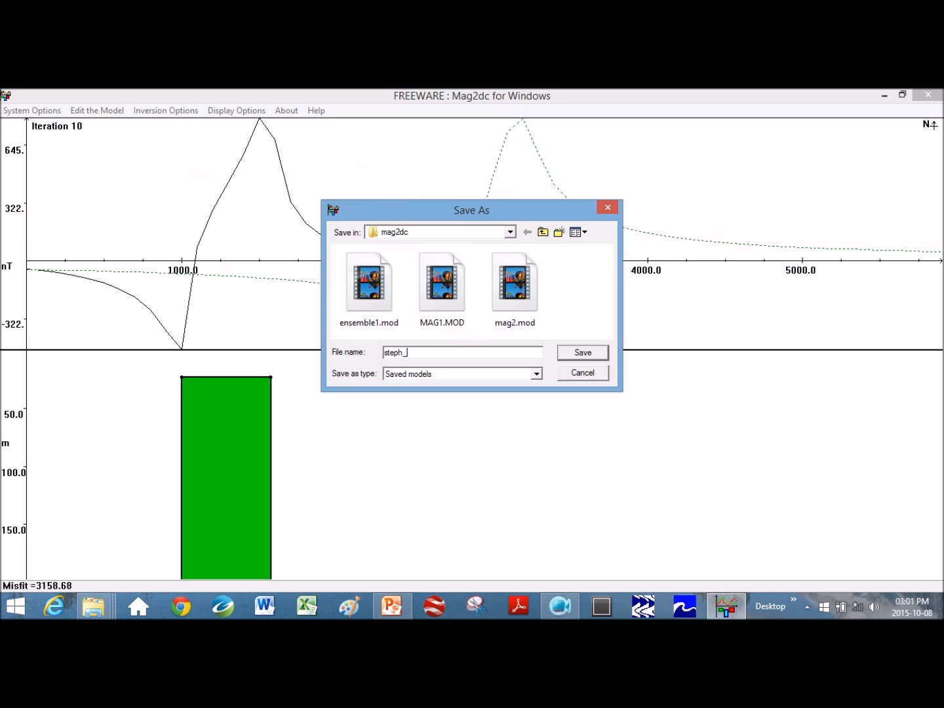
type("mahg_dyke.mod")
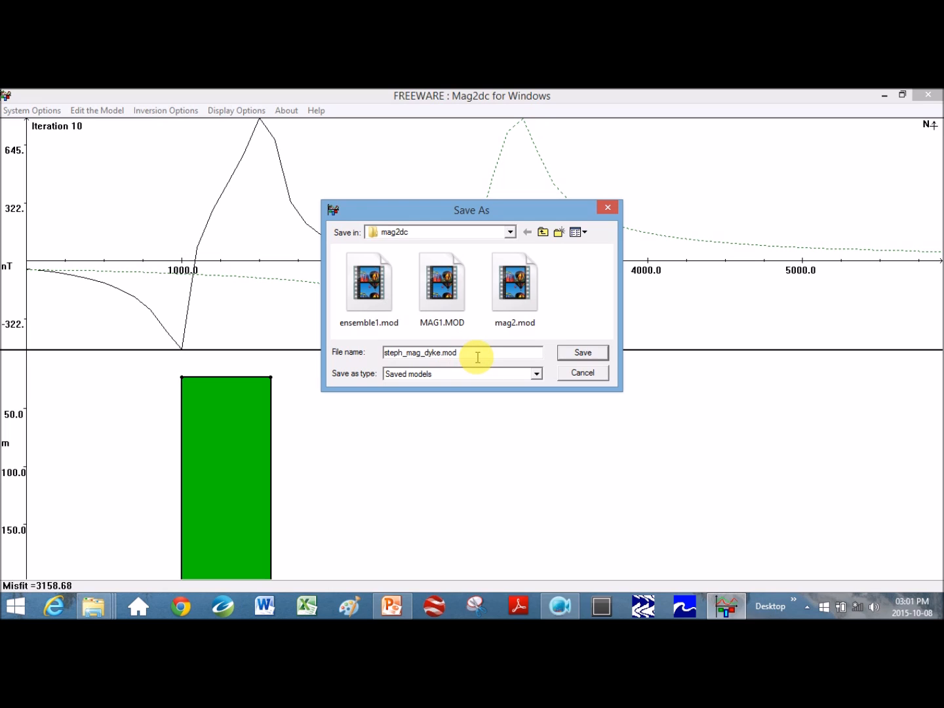
left_click(586, 354)
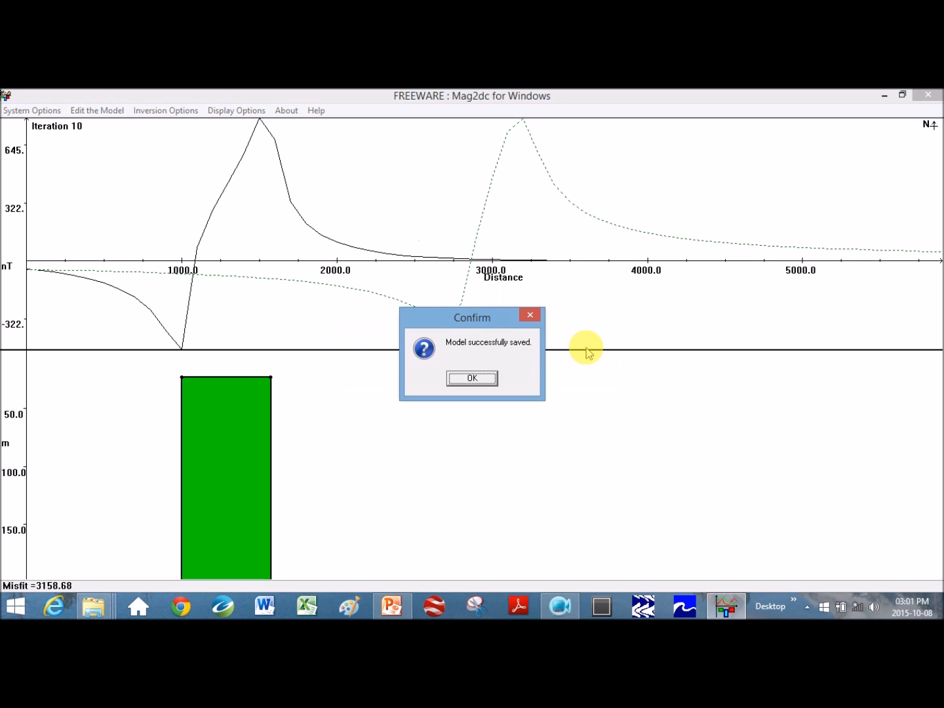
left_click(473, 379)
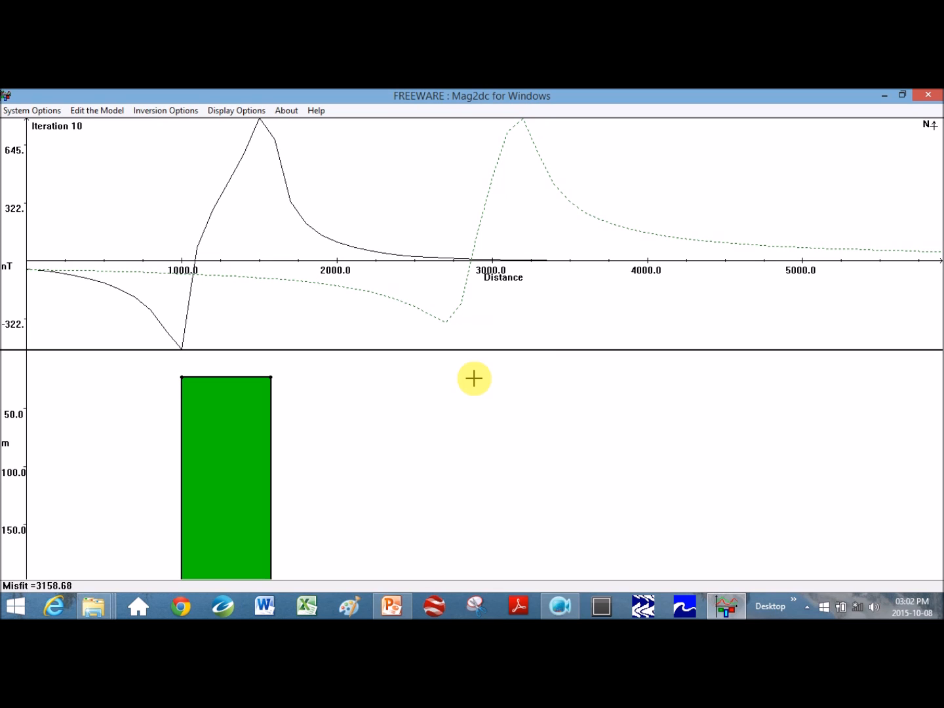